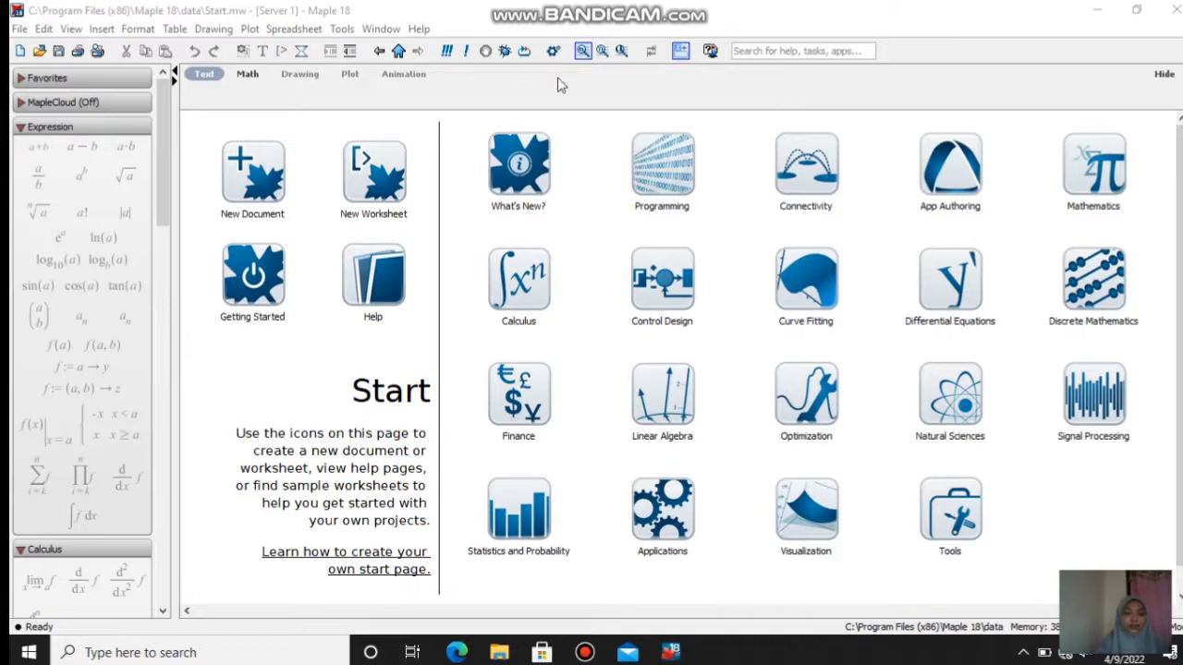
Create a new worksheet and begin a plot command with the points [2, 10], [3, 12.5] and [4, 14].
left_click(381, 190)
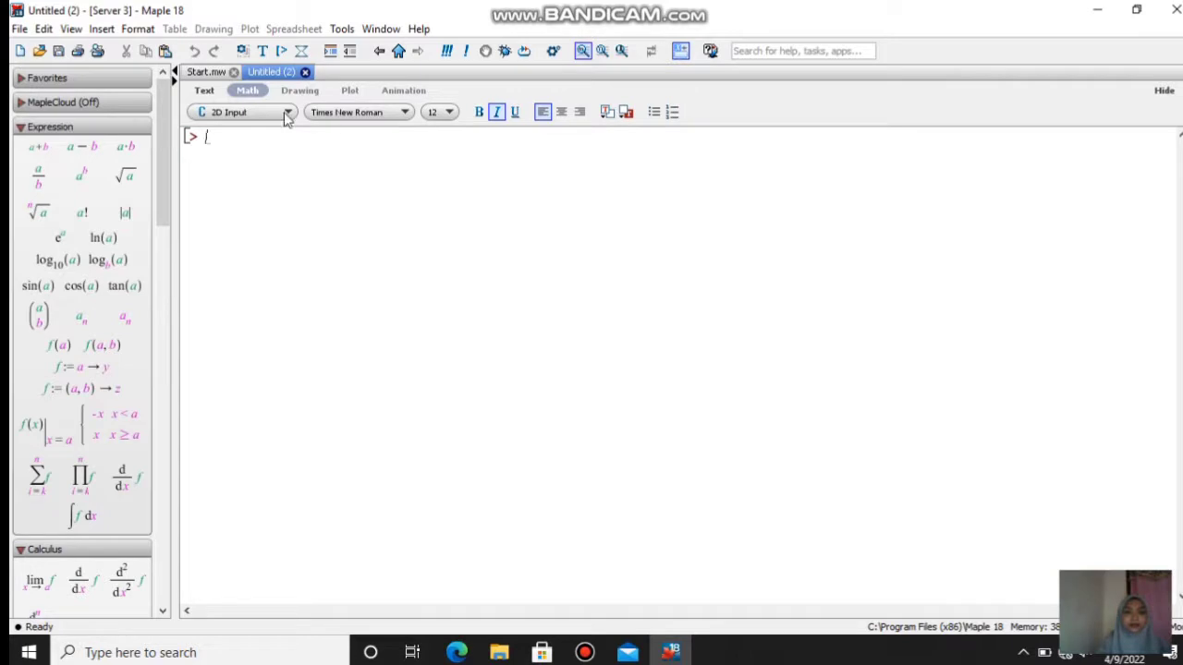
left_click(280, 146)
type("plot(")
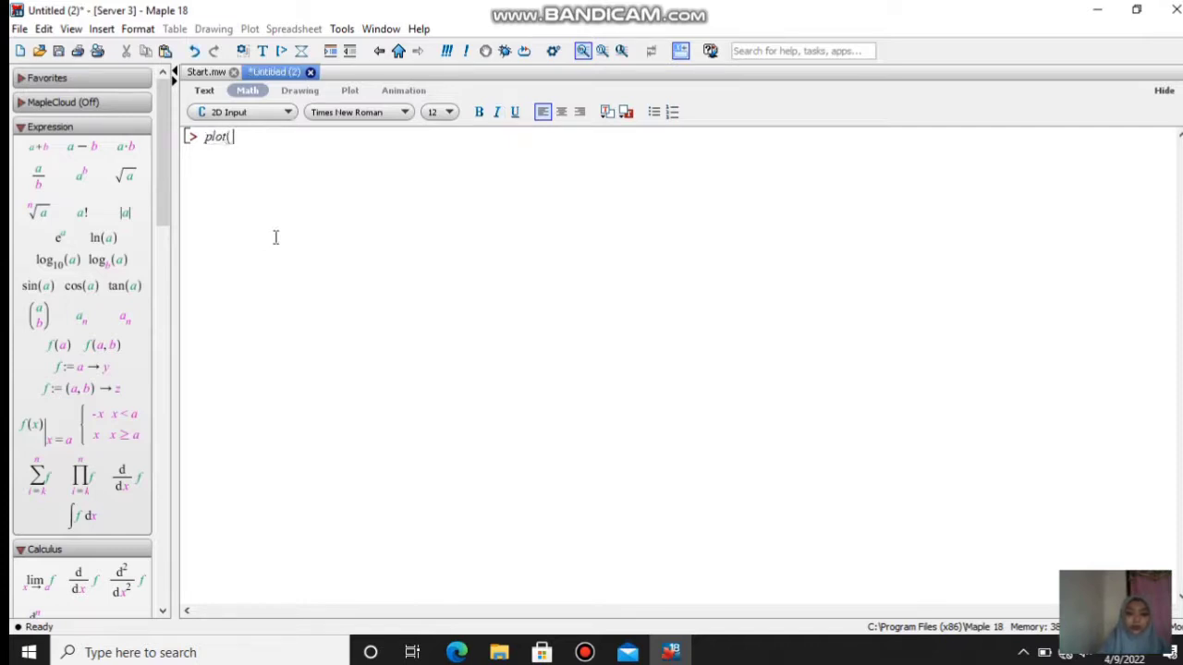
type("[[2, 10")
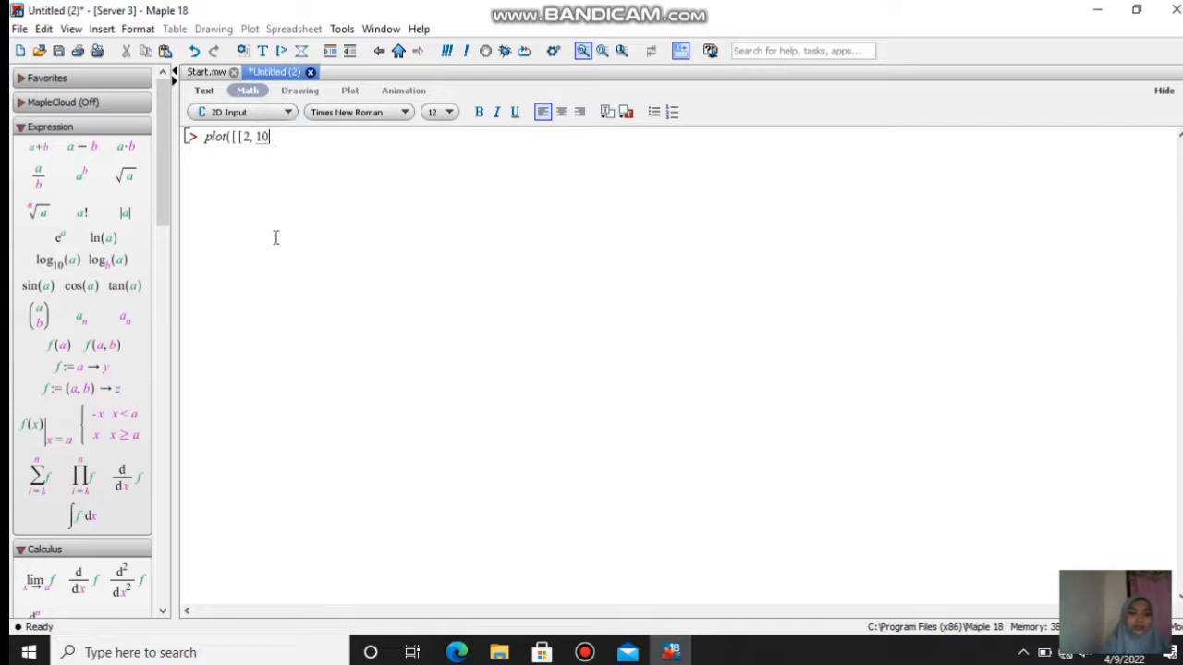
type("]")
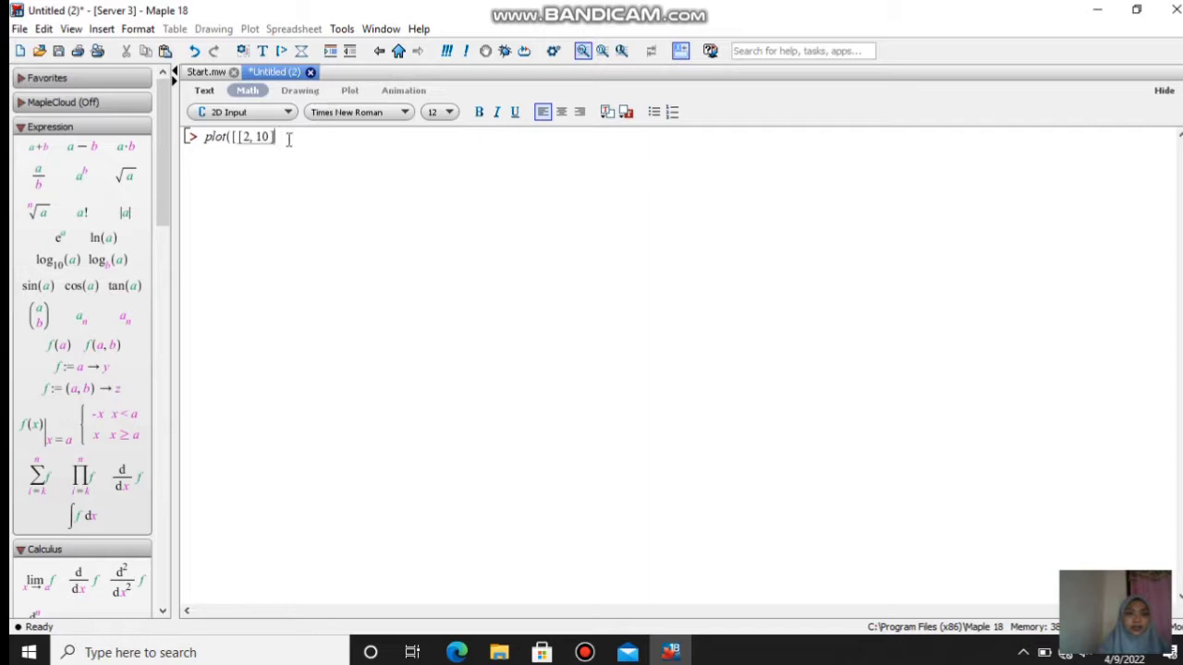
type(", [3, 12.5], [")
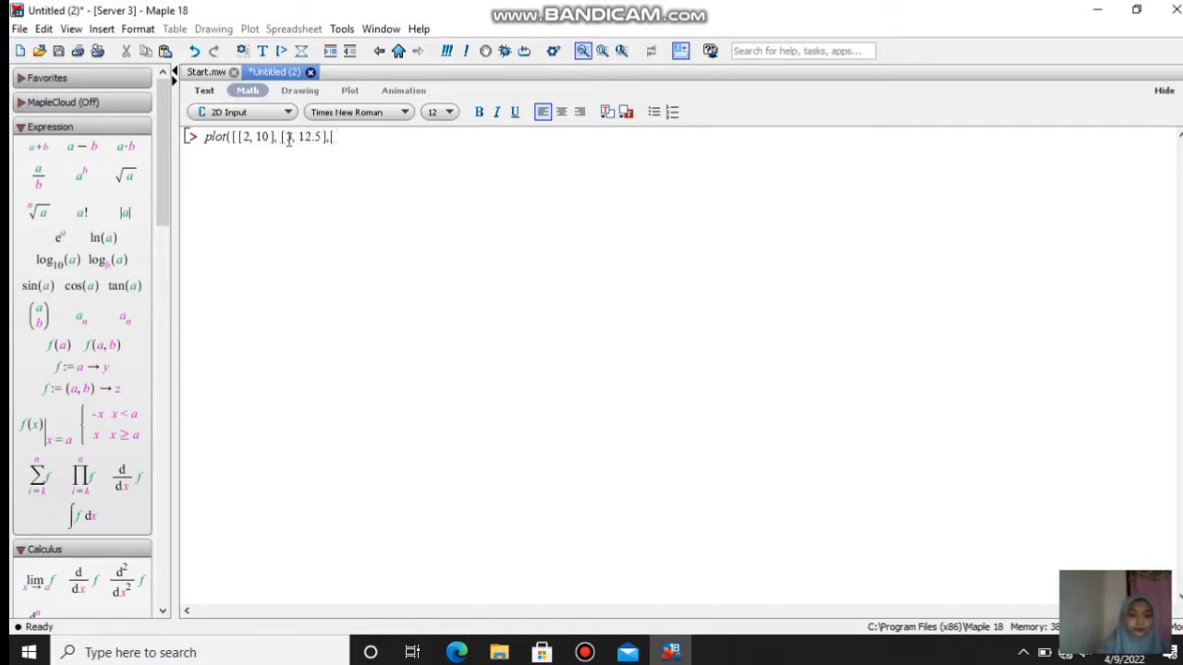
type("4, 1")
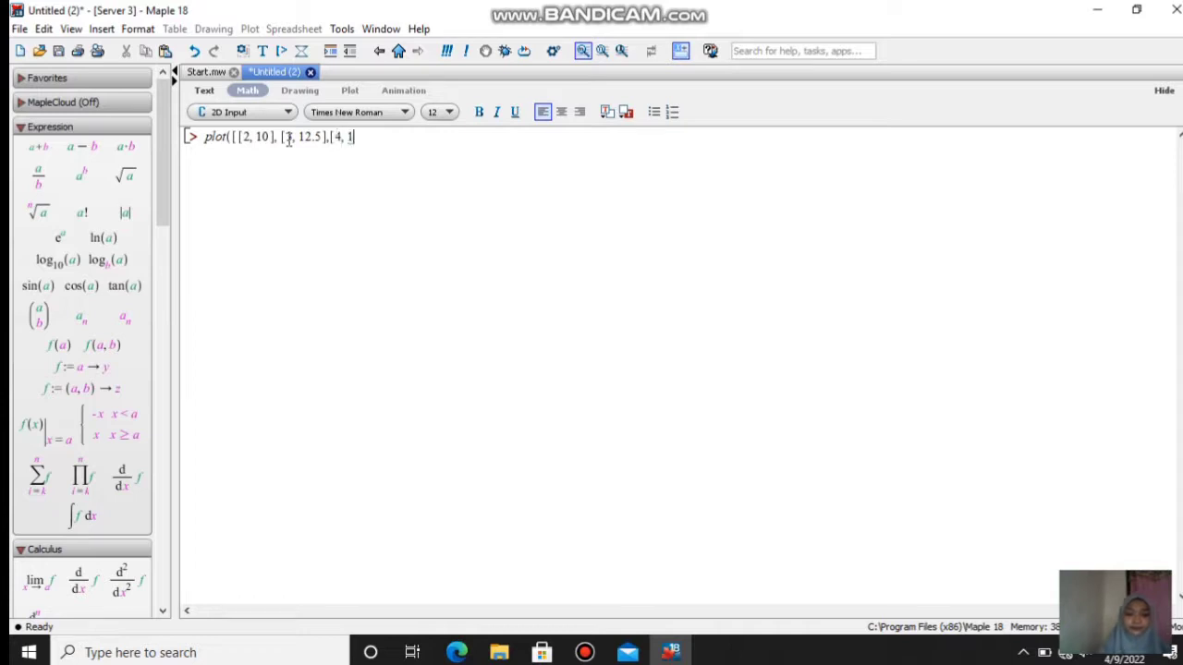
type("4], [")
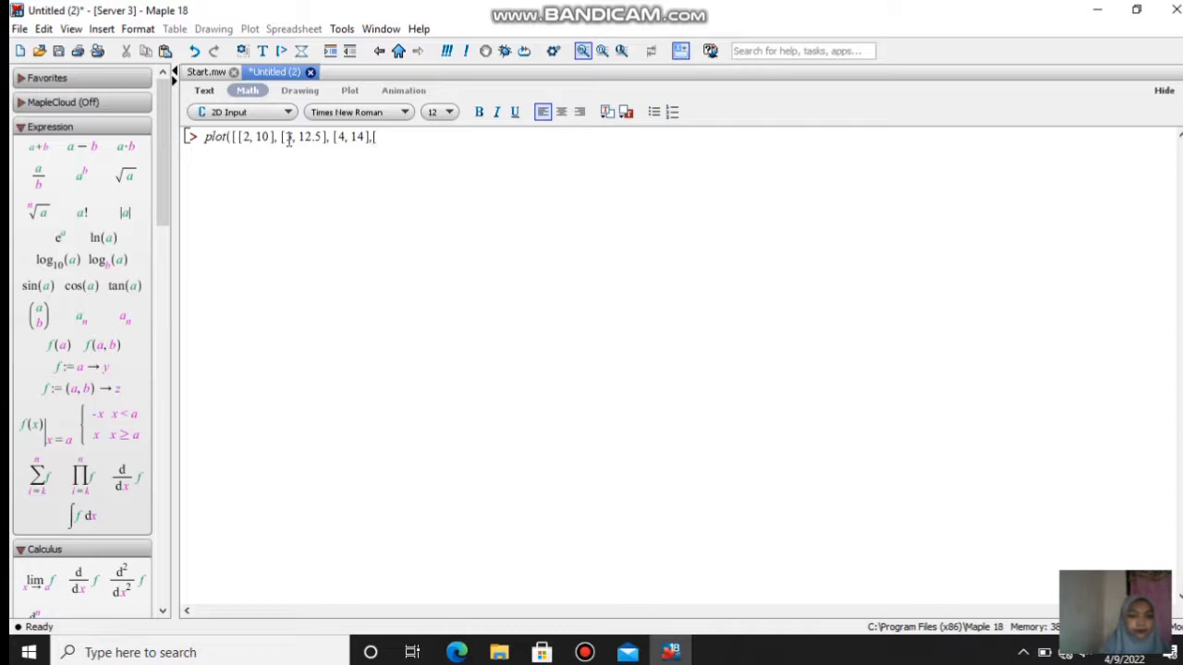
Complete the plot's point list with [6, 15.6], [7, 16] and [9, 18], and execute the command.
type("6, 1")
type("5.6")
type("], [")
type("7, 1")
type("6")
type("], [")
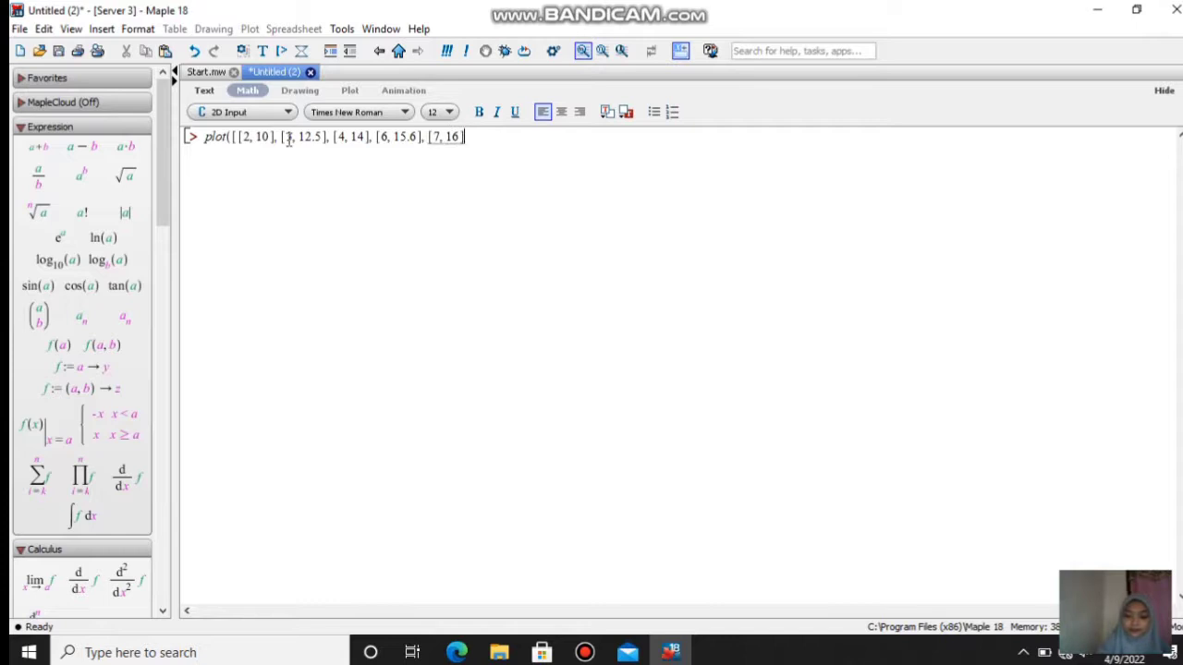
type("9, 18]")
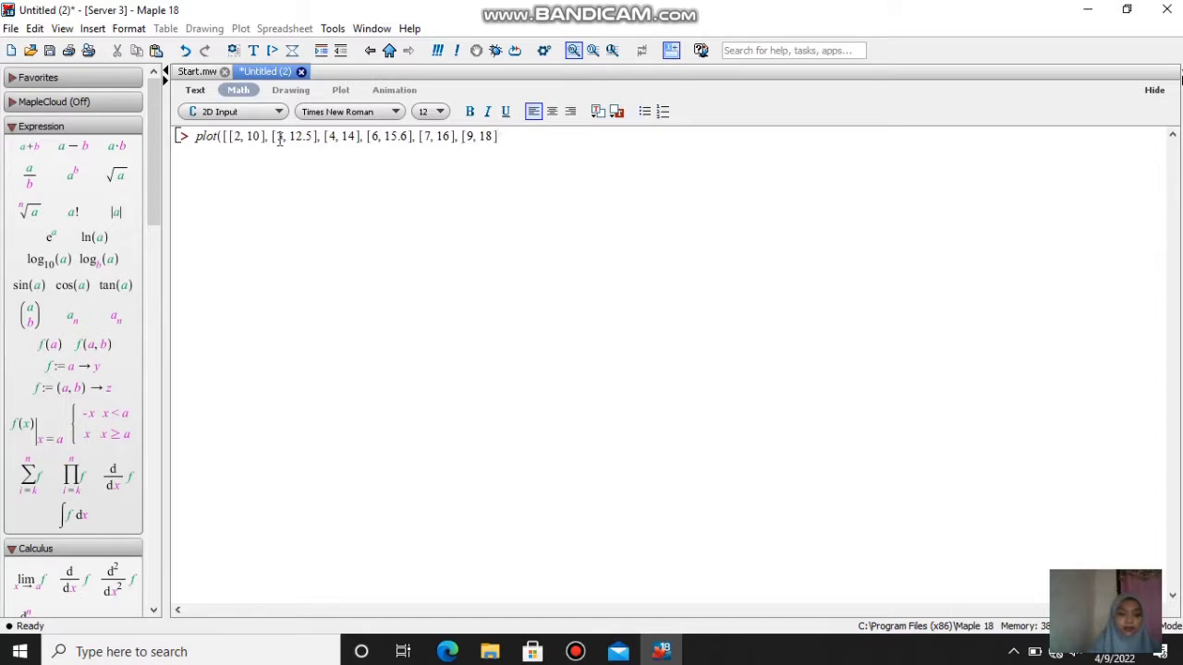
type("])")
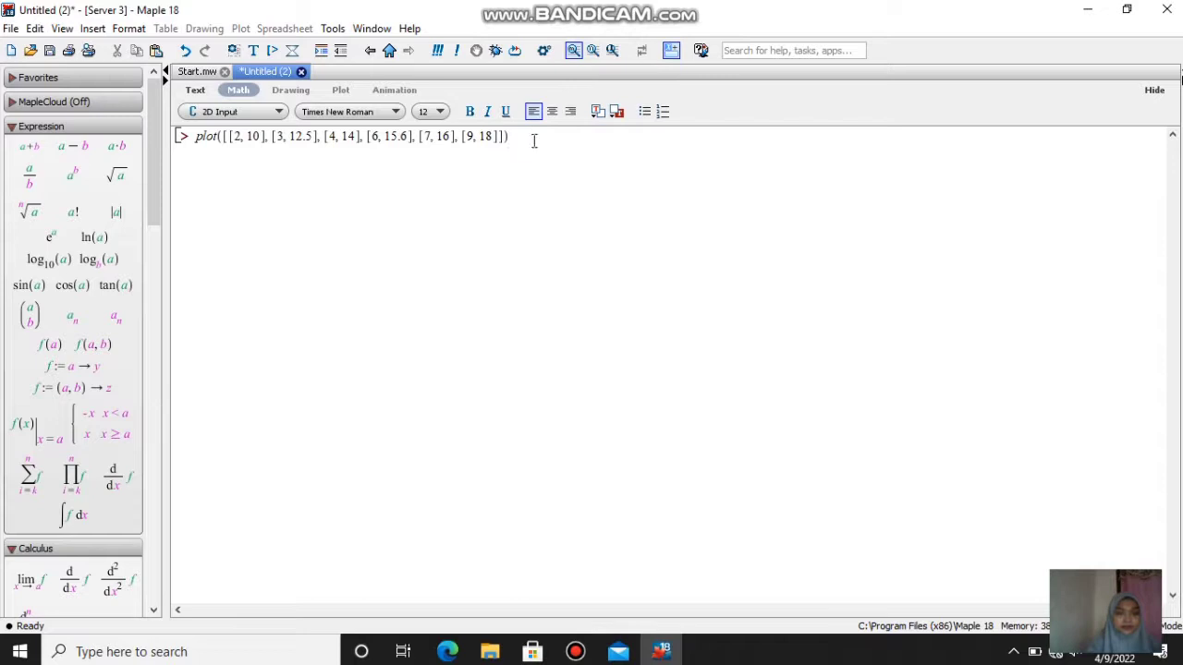
key("Return")
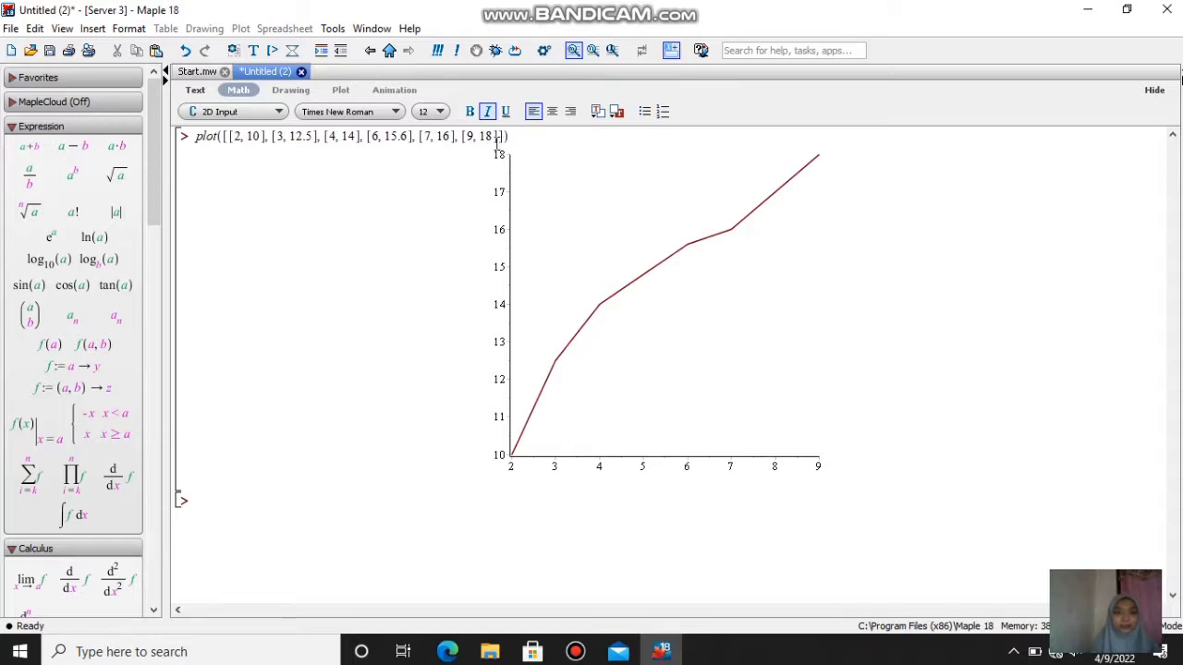
Copy the plot command to the new prompt below the graph, add the option style = POINT and execute it.
left_click_drag(194, 139, 519, 136)
key("ctrl+c")
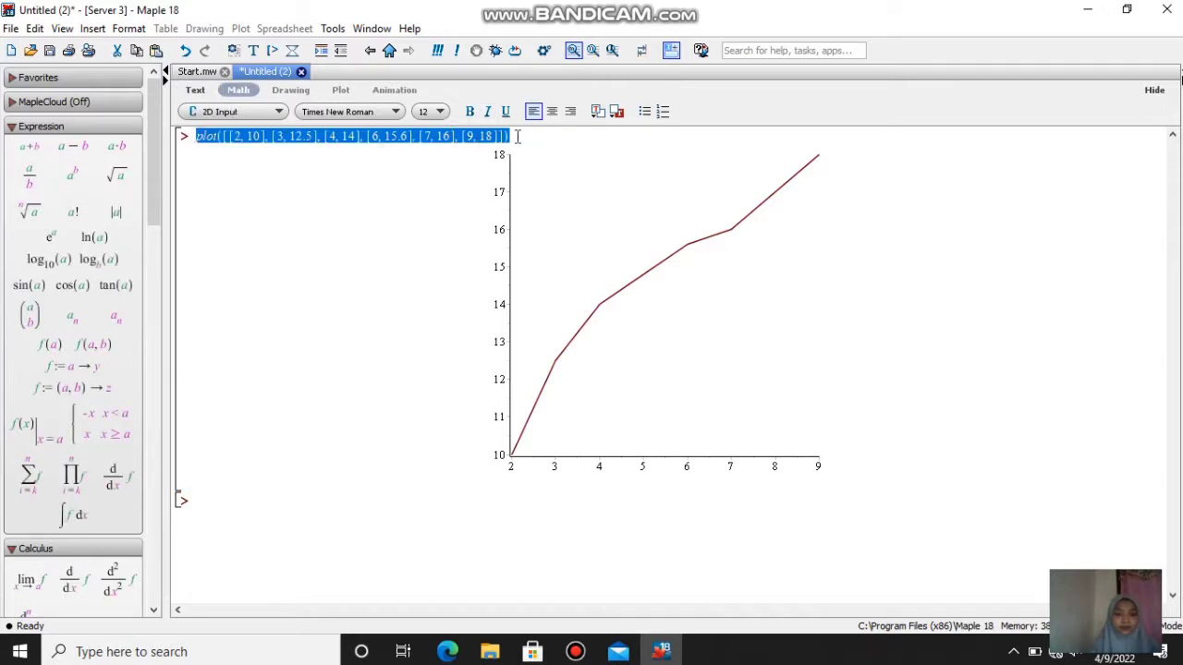
left_click(244, 494)
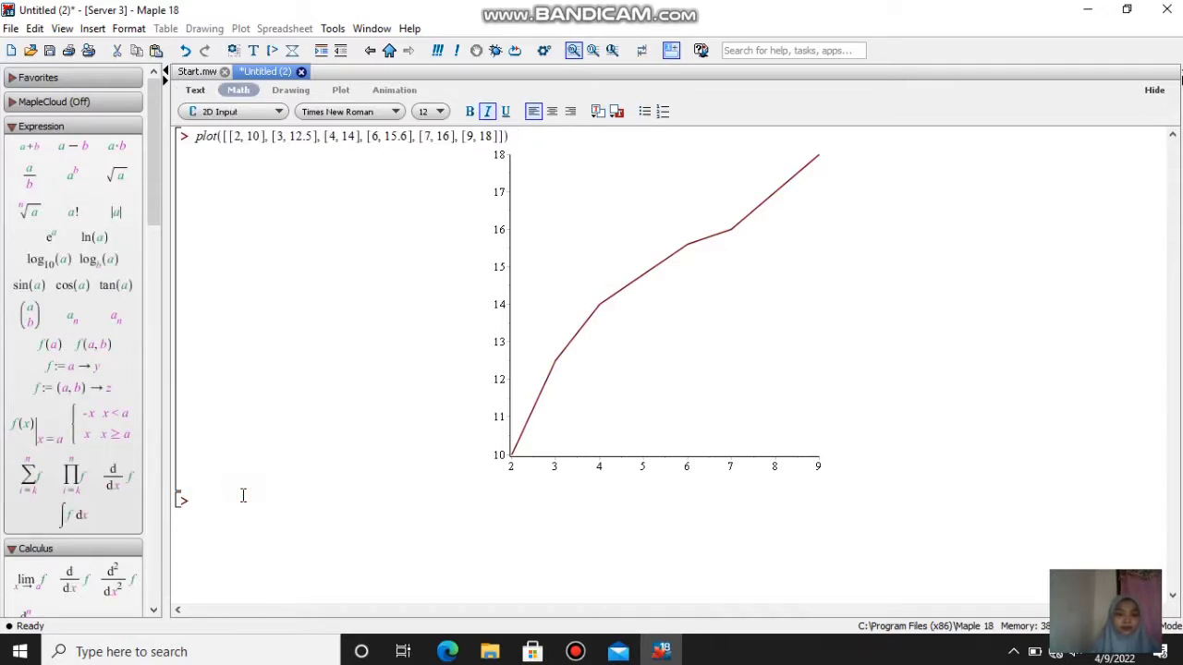
key("ctrl+v")
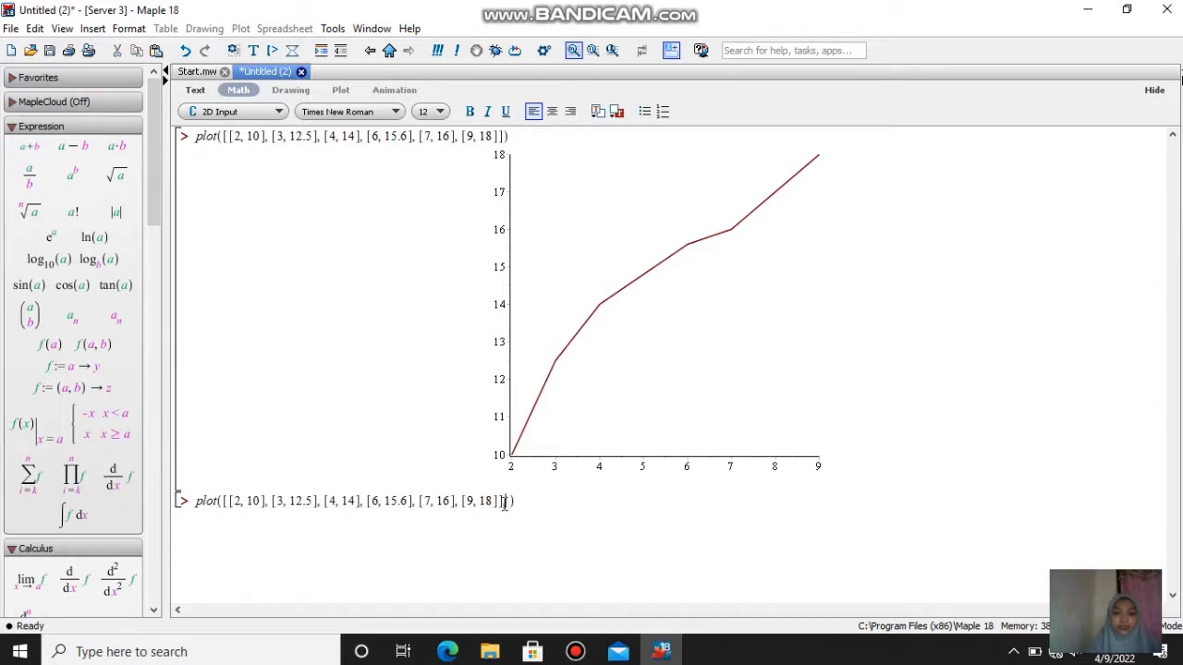
type(", sty")
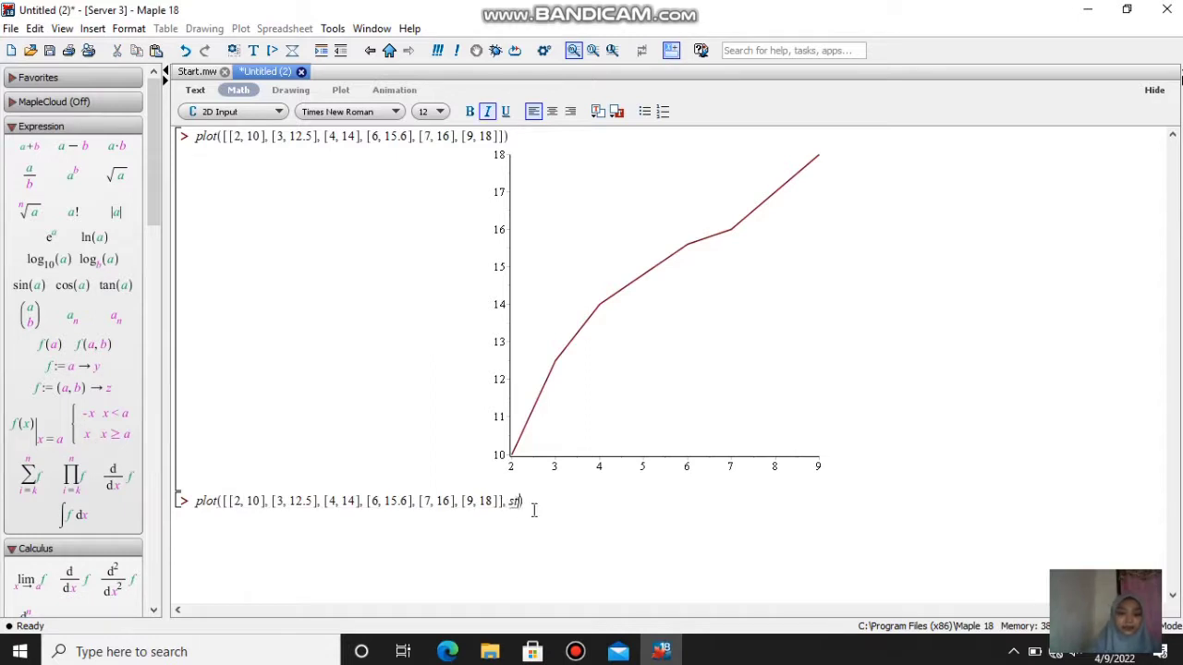
type("le ")
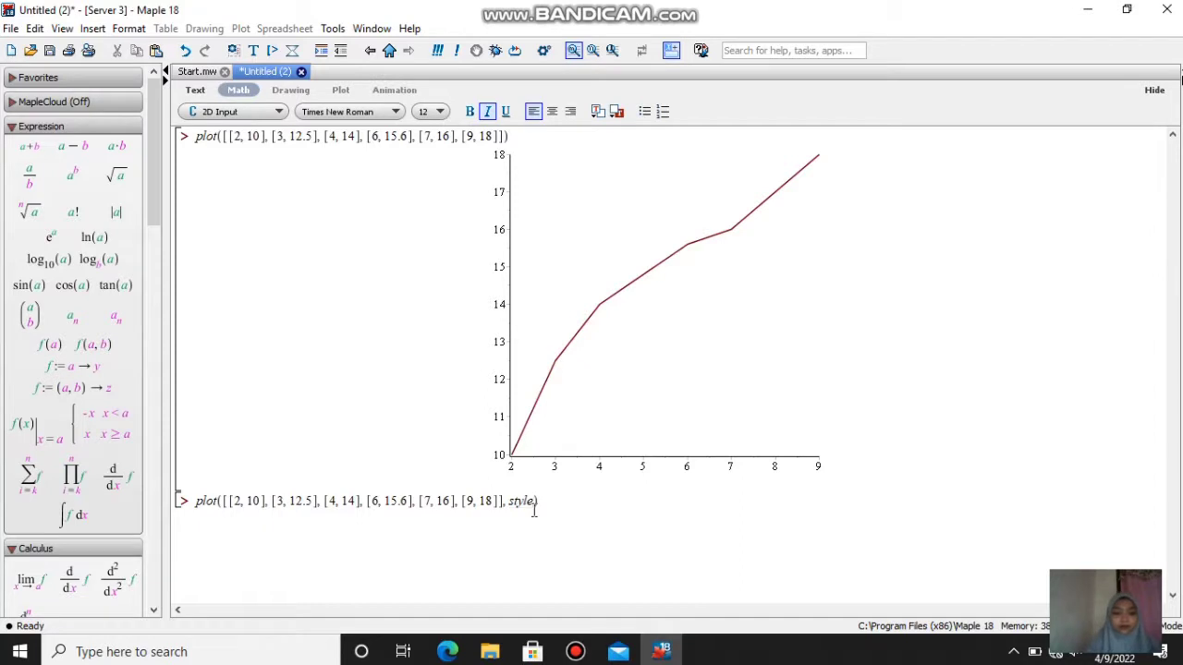
type("= POINT")
key("Right")
key("Return")
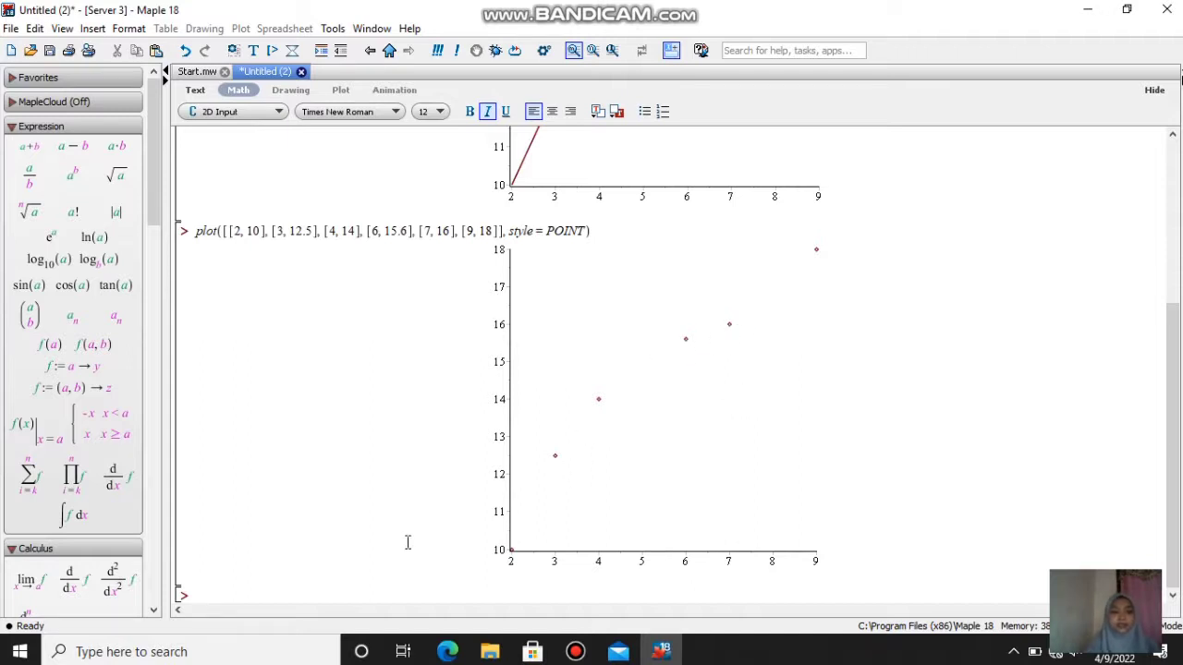
Load the plots package by executing with(plots).
type("with(plots")
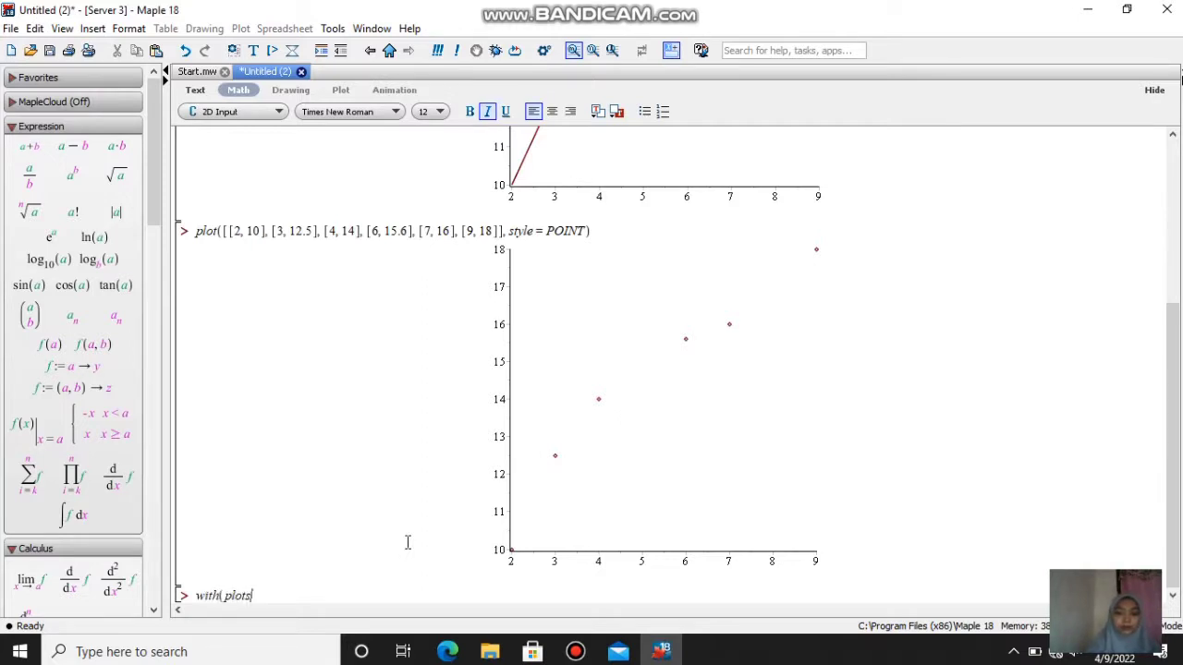
type(")")
key("Return")
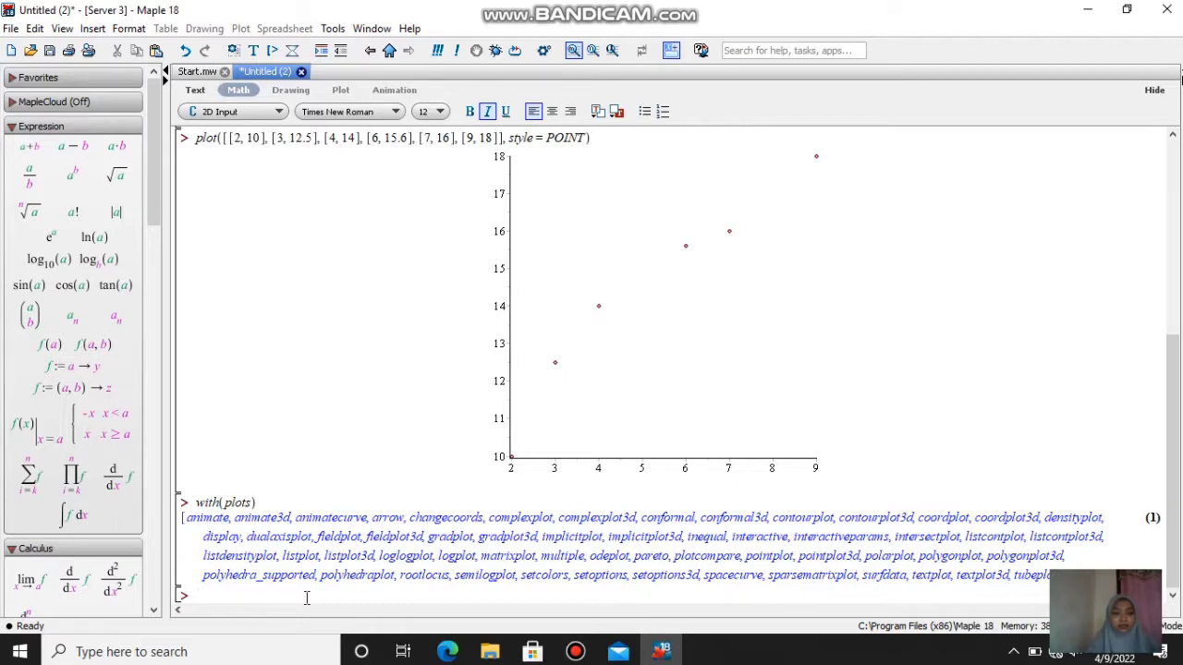
Execute animatecurve for x^2 with x = -5..5, thickness = 10 and frames = 100.
type("animat")
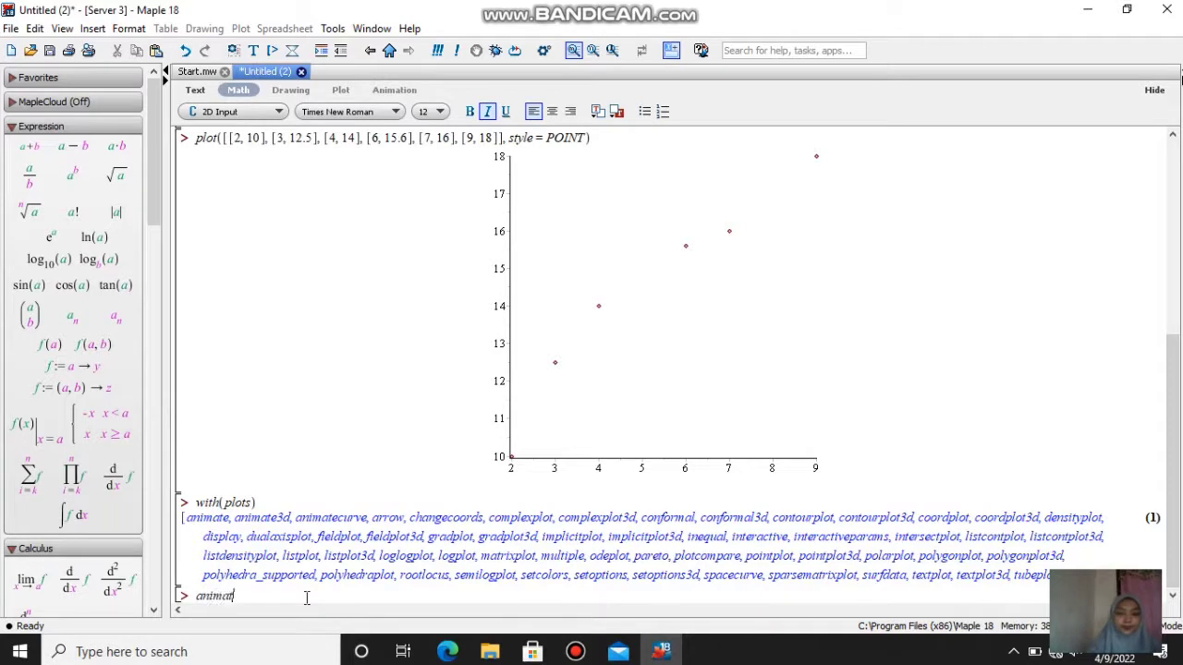
type("ecurve(x^2")
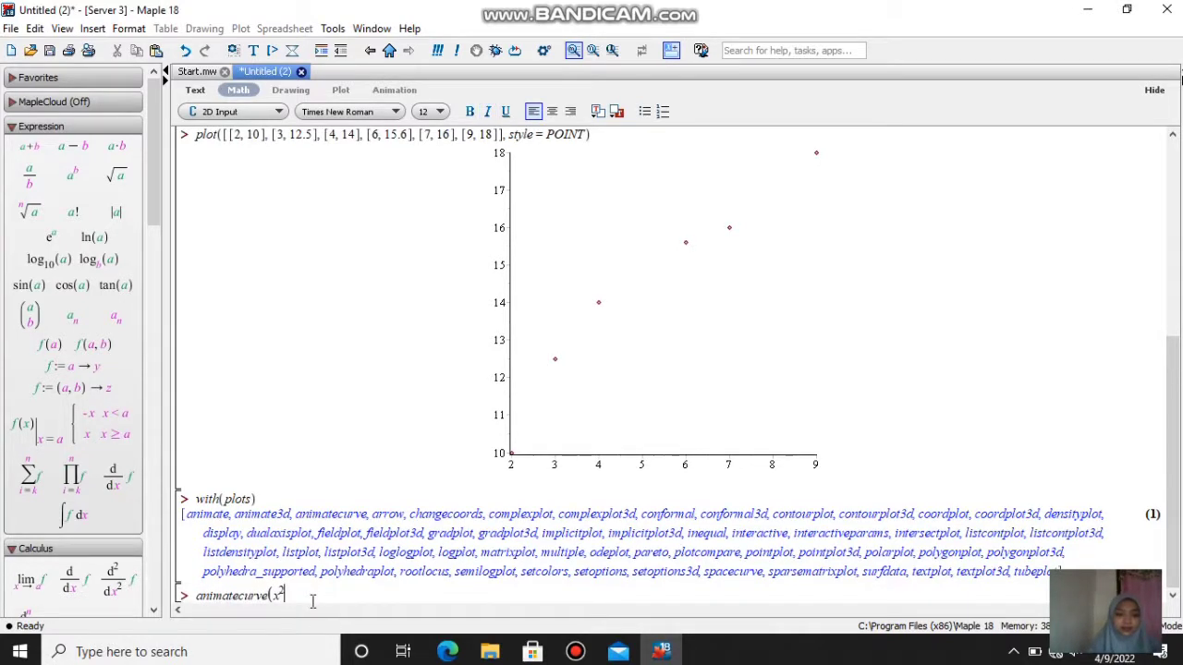
key("Right")
type(", x = -5")
type("5, thickne")
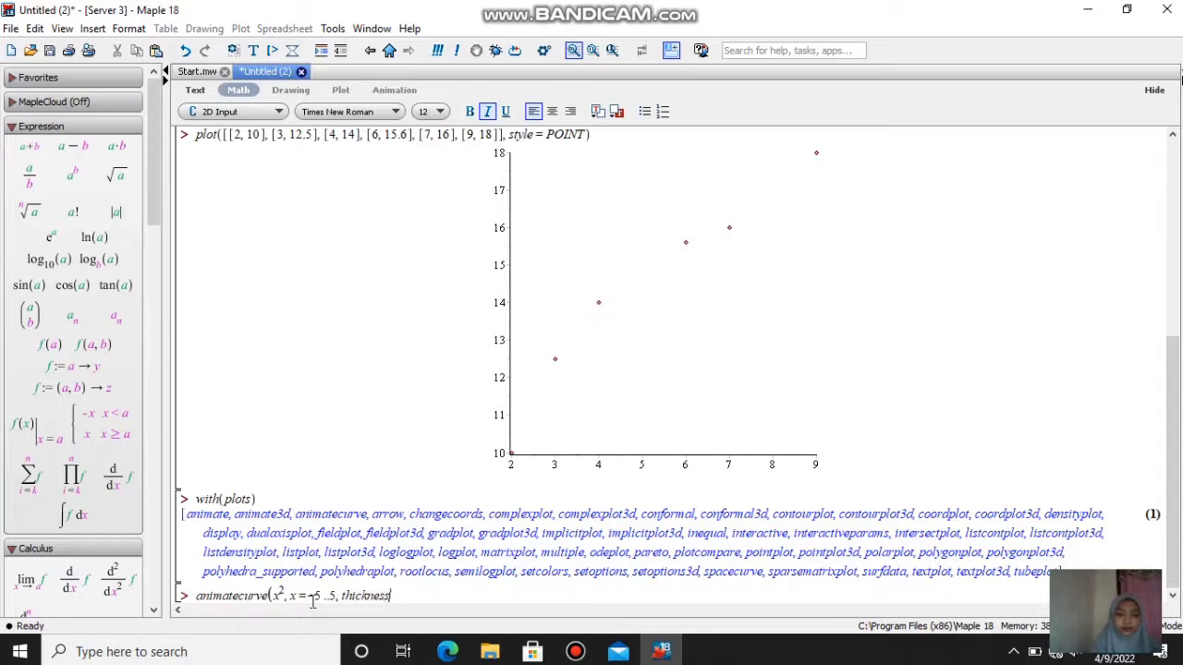
type("ss")
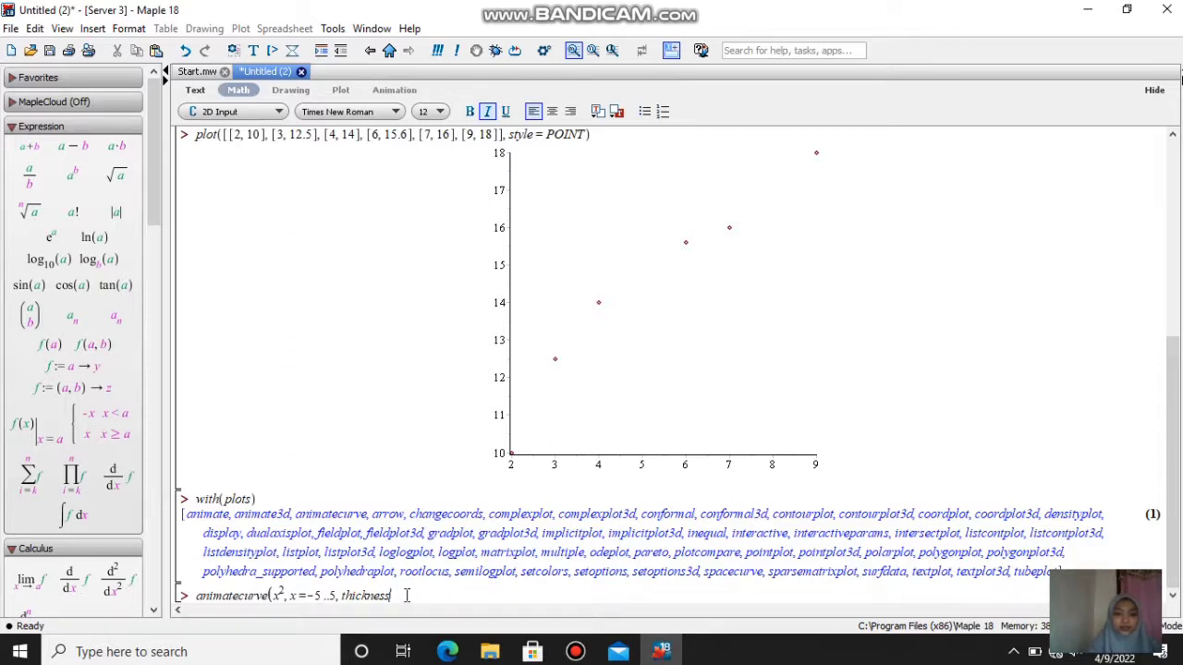
type("= 10, frames = 100")
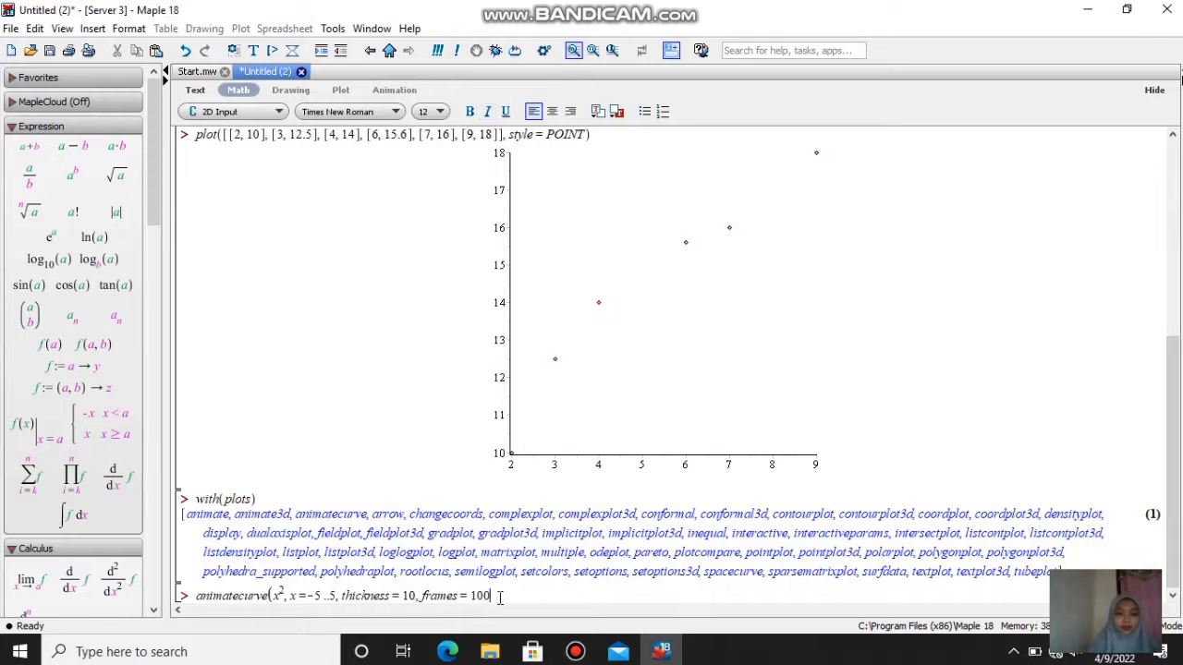
type(")")
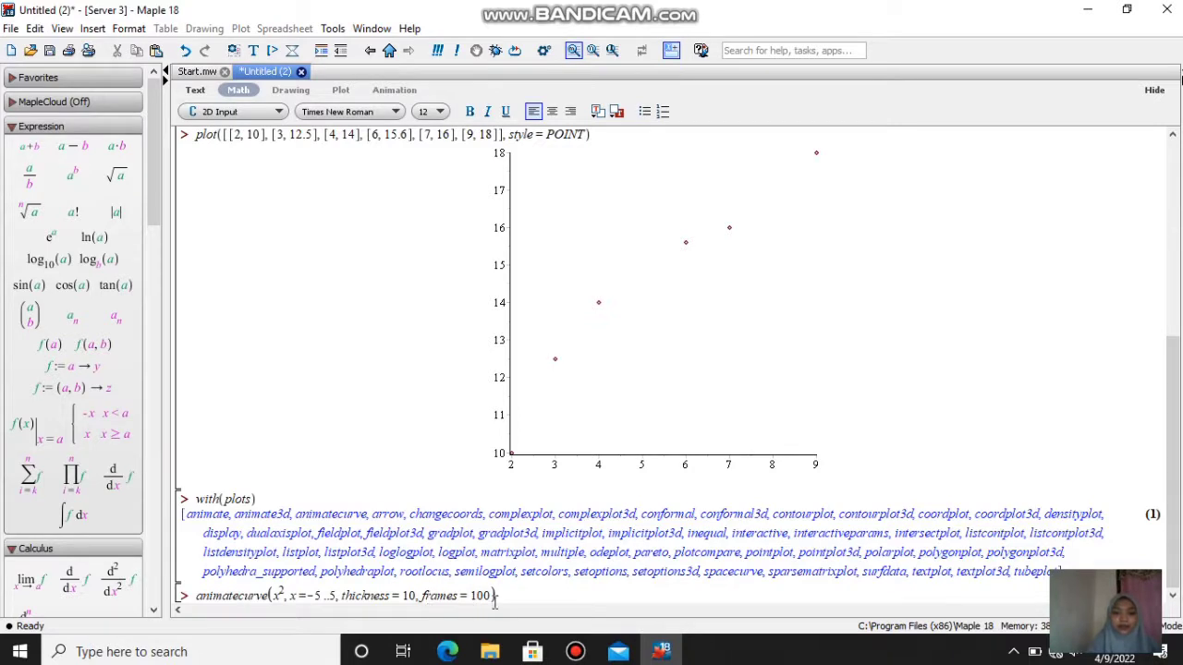
key("Return")
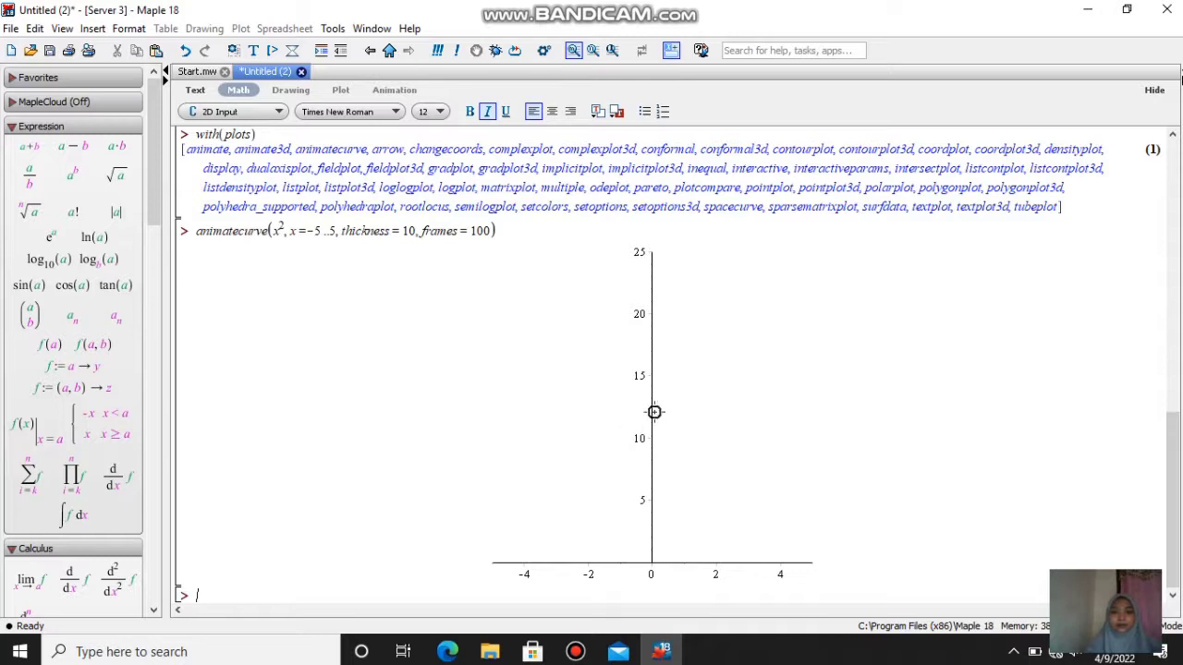
Play the animation of the x^2 curve.
left_click(648, 420)
right_click(648, 421)
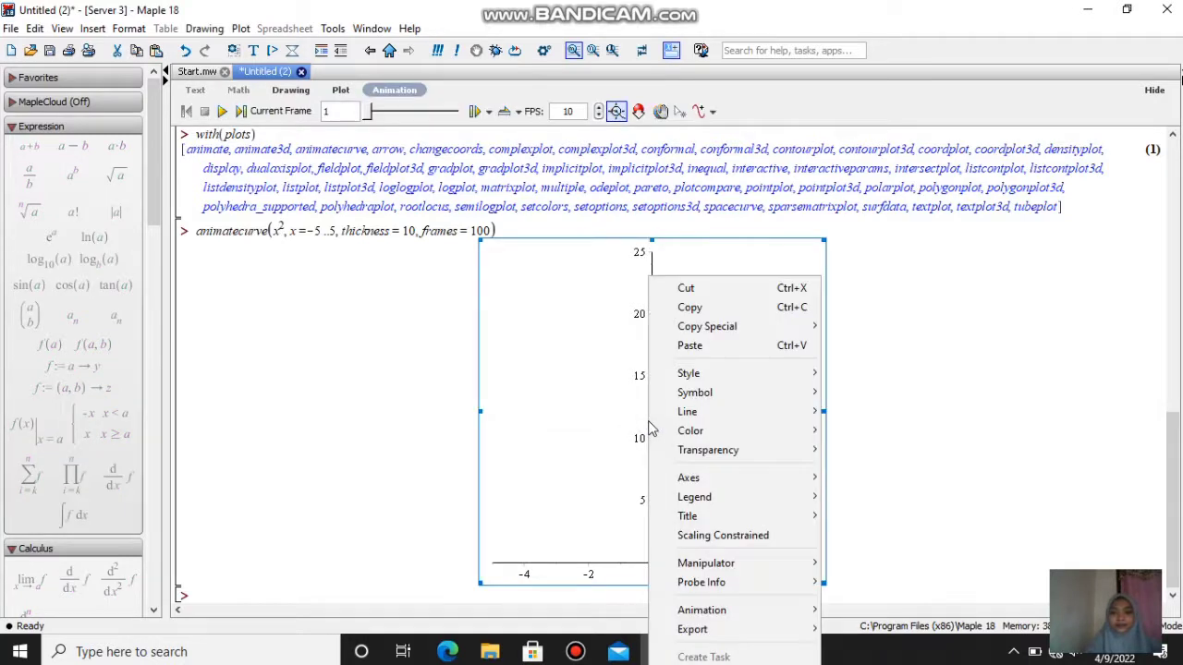
mouse_move(691, 618)
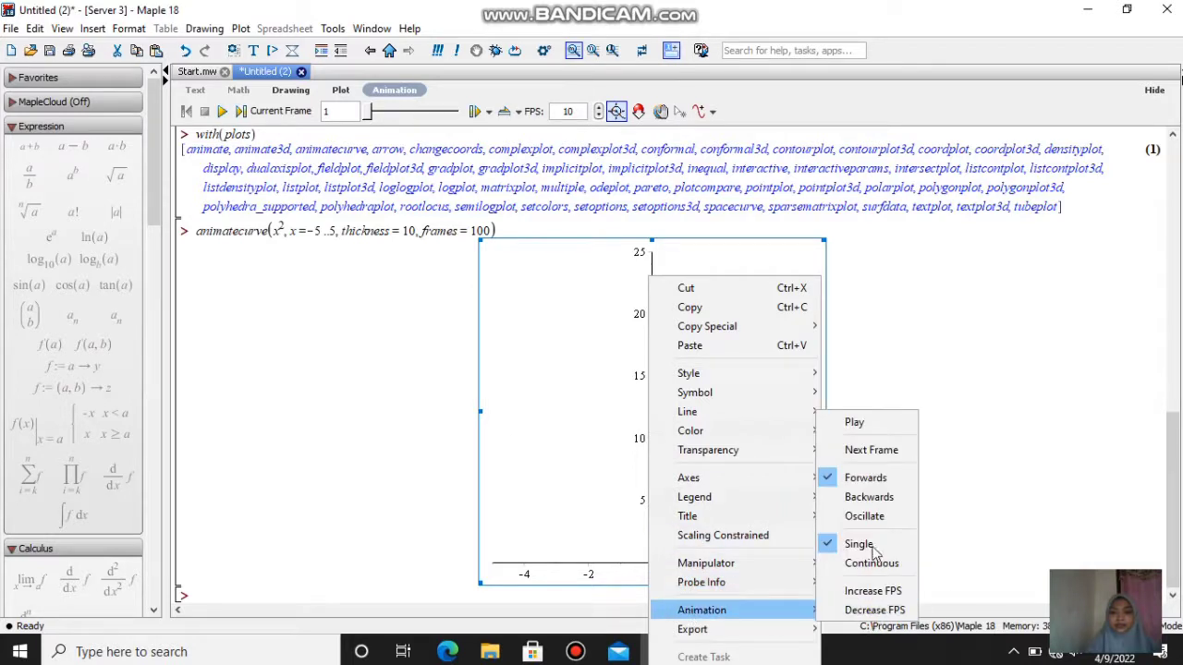
left_click(876, 425)
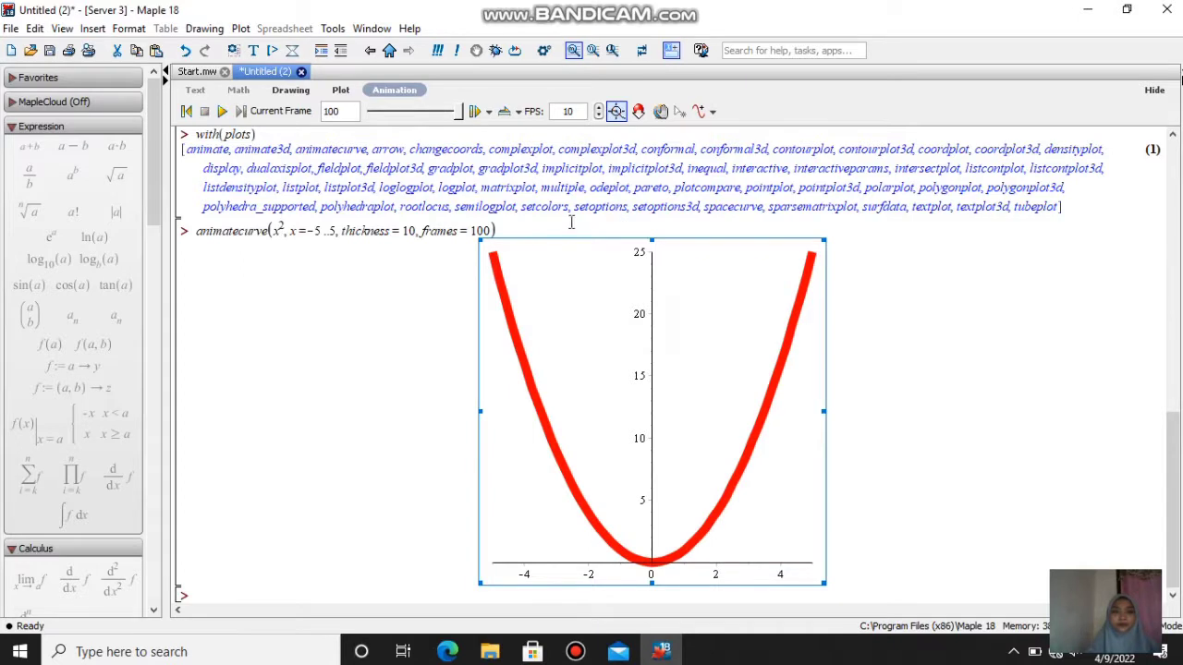
Create another new worksheet from the Start page.
left_click(207, 72)
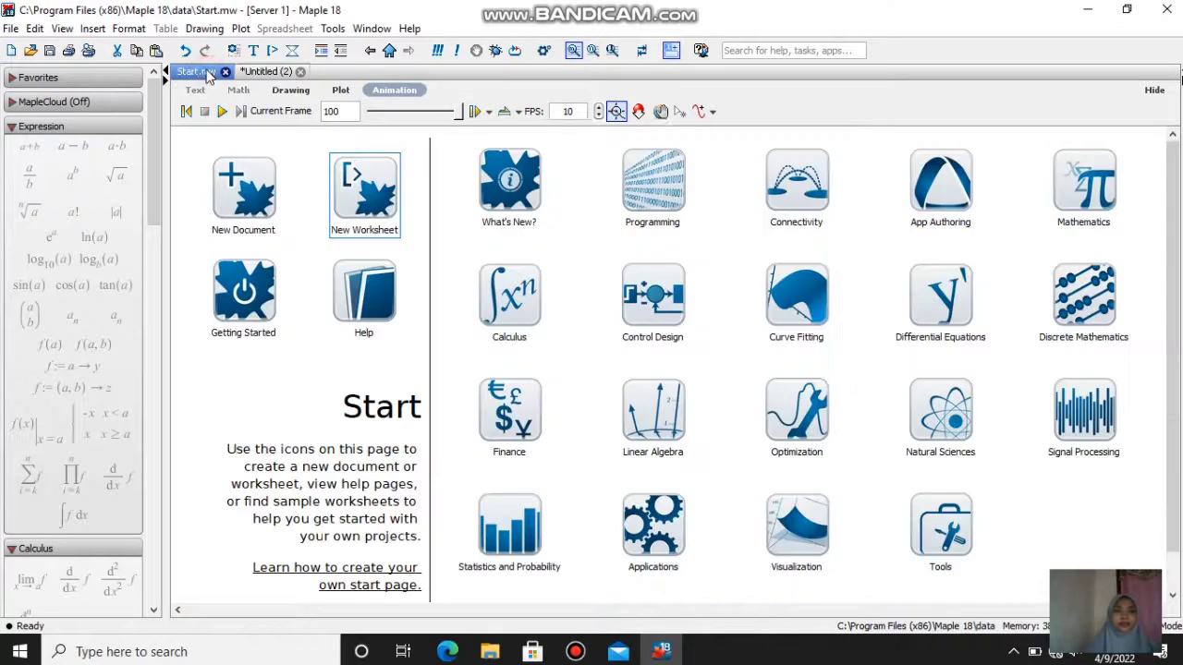
left_click(358, 179)
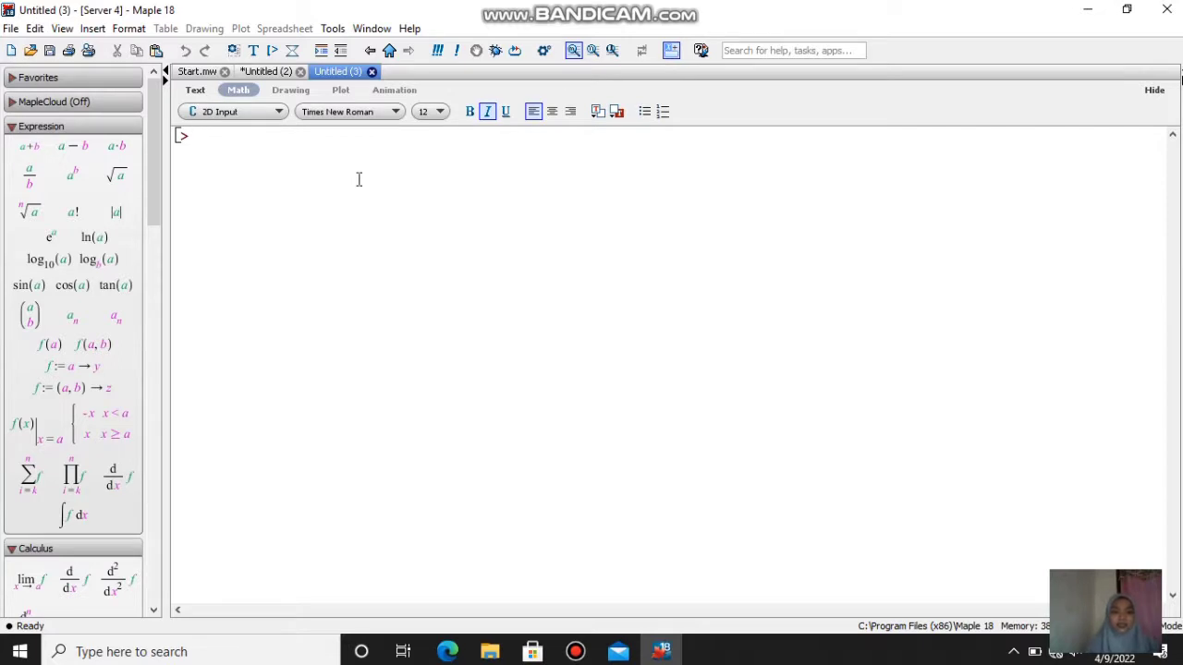
Write out the general 3D plot syntax plot3d(f(x, y), x = a..b, y = c..d) without executing it.
type("plot3d(")
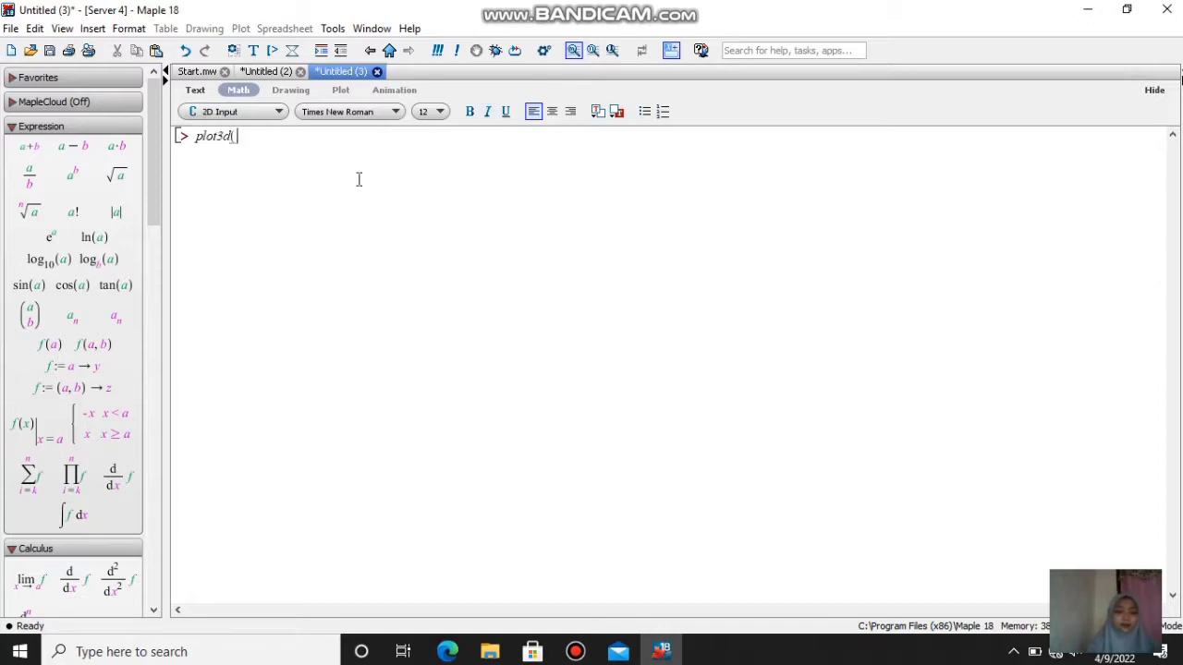
type("f(x,y")
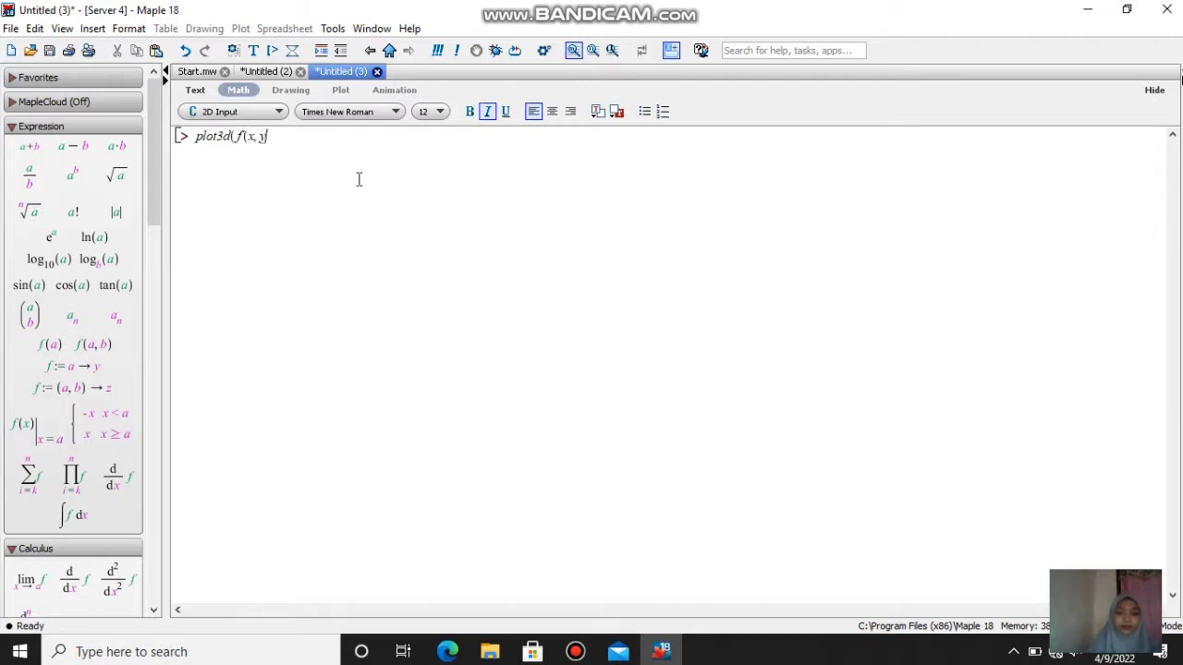
type("))")
type(",")
type("x=a..")
type("b,y")
type("=c..d")
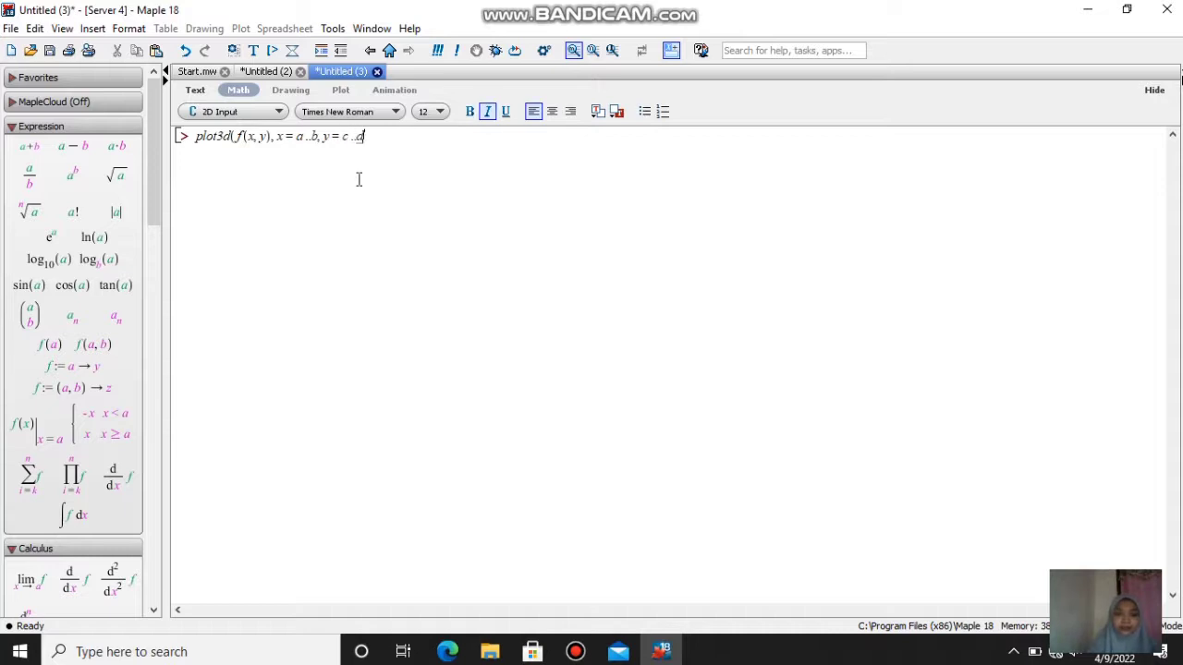
type(")")
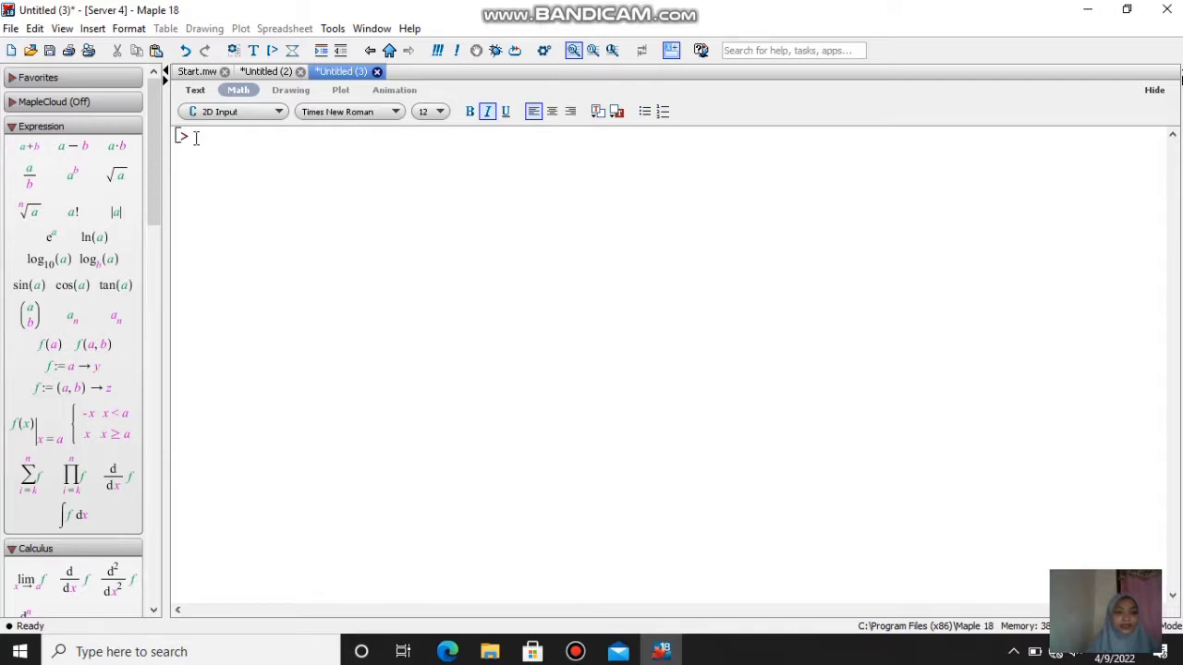
Execute plot3d(sin(x)*cos(y), x = 0..5, y = -2..4) in the empty worksheet.
type("plot3d(")
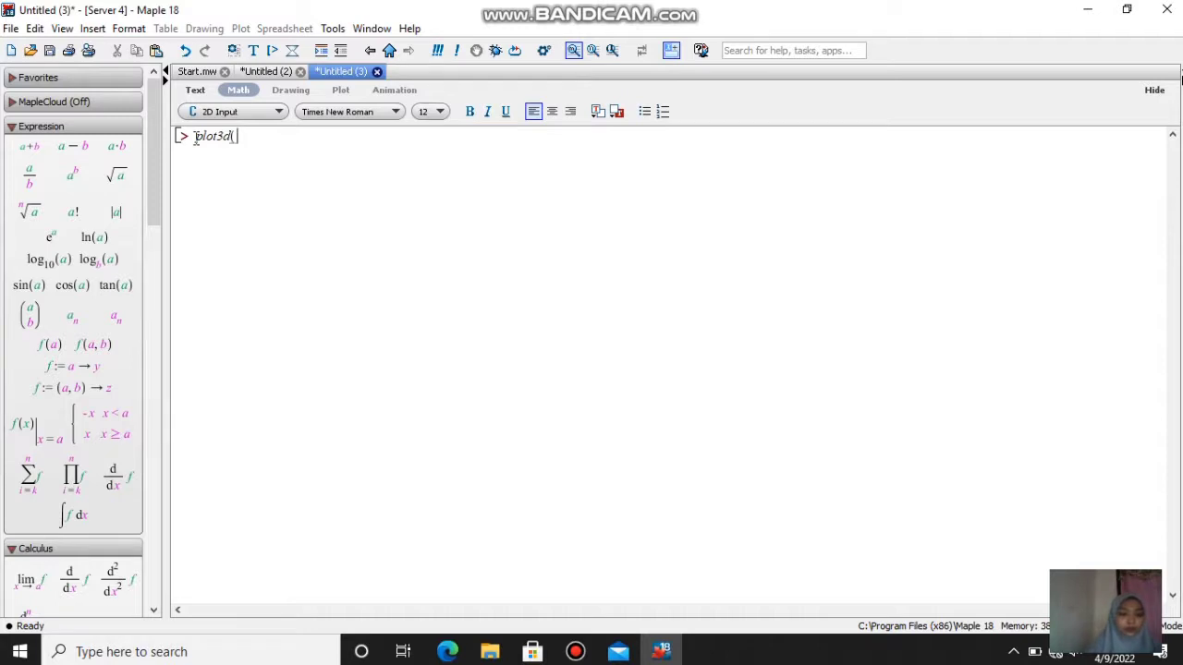
type("sin(x)")
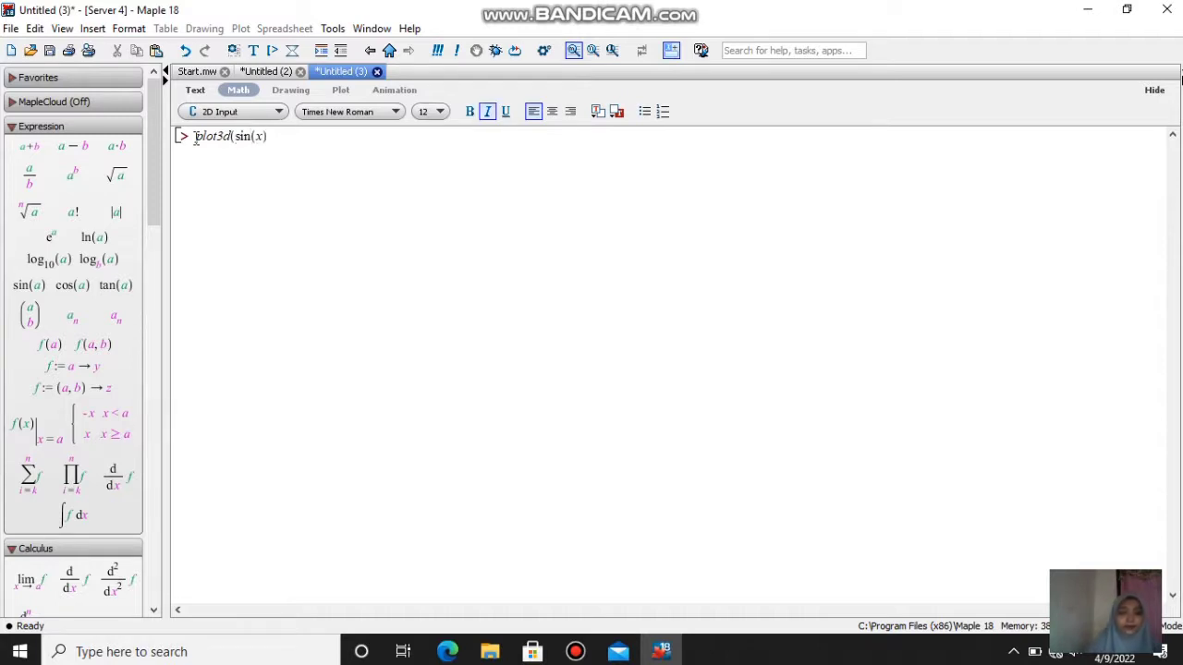
type("*c")
type("os(")
type("y)")
type(",x")
type("=")
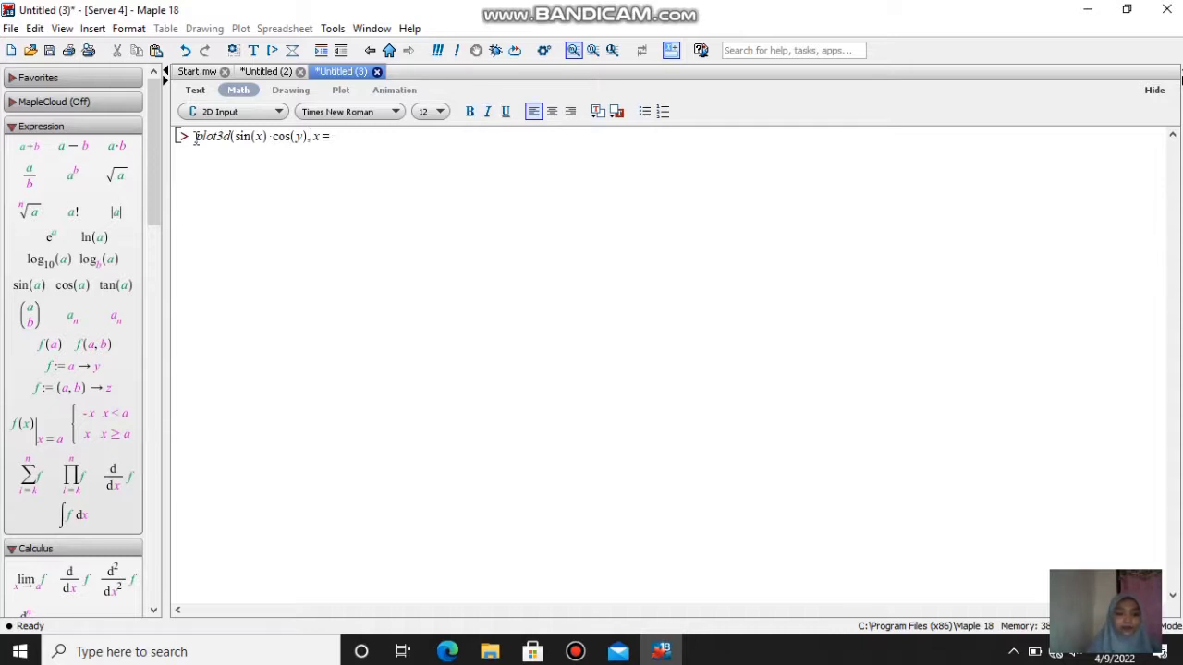
type("0..5, y =")
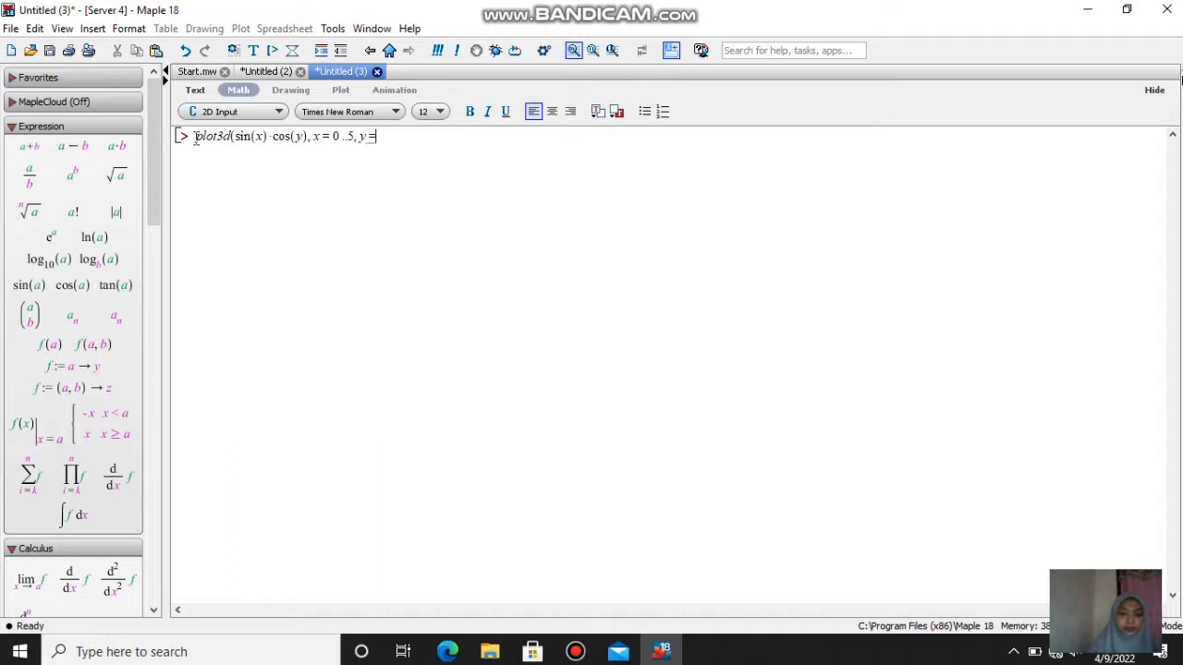
type("-2..4)")
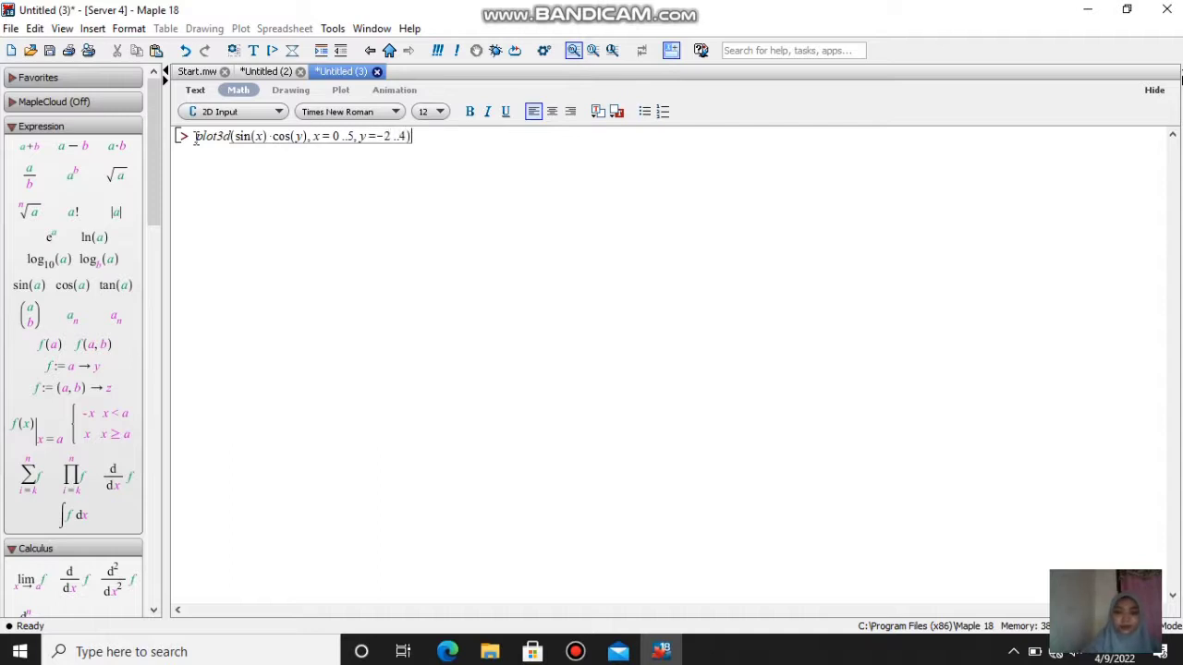
key("Return")
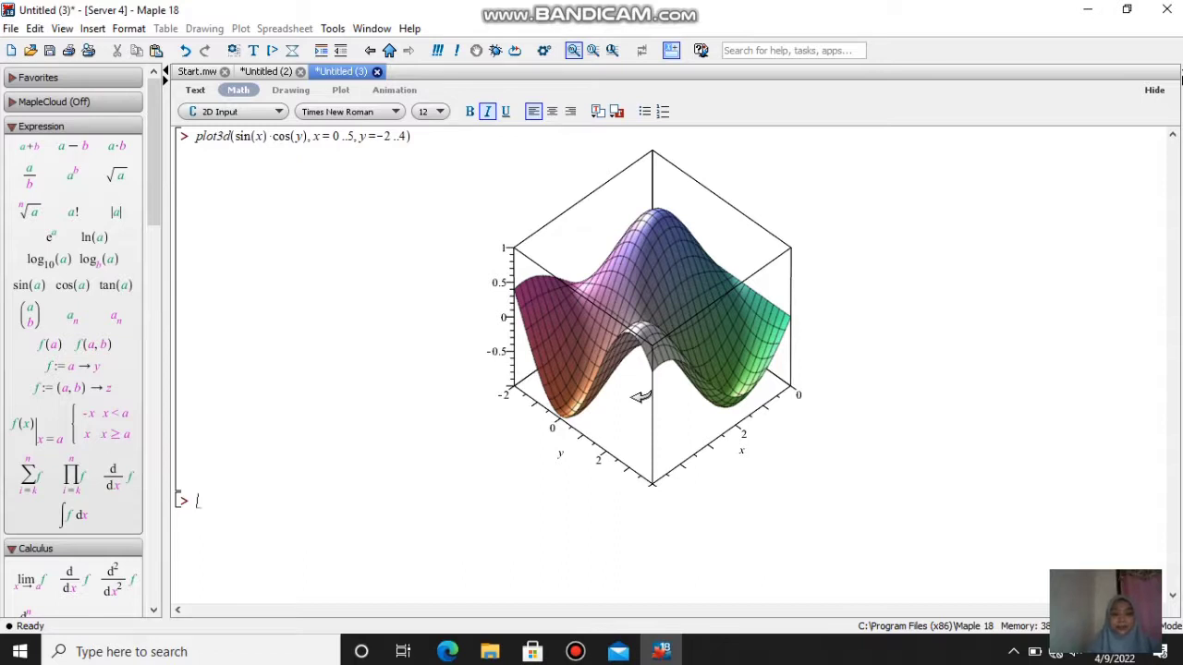
Rotate the 3D surface to view it from another side and set its axes style to Framed.
left_click_drag(671, 401, 539, 241)
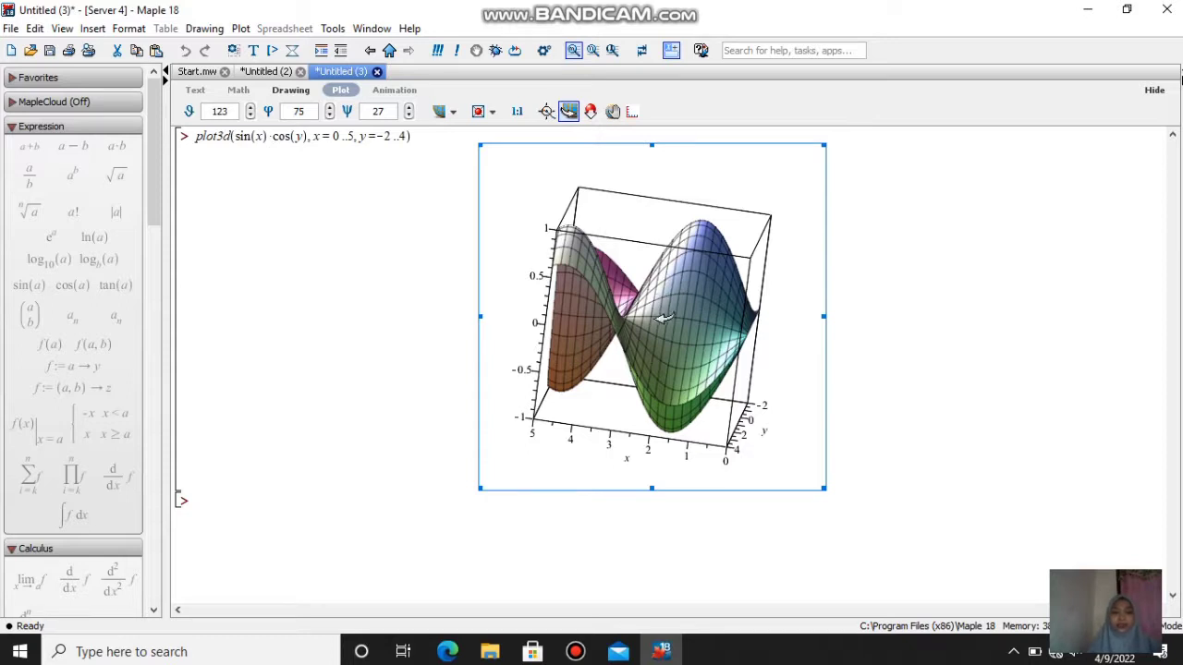
right_click(665, 317)
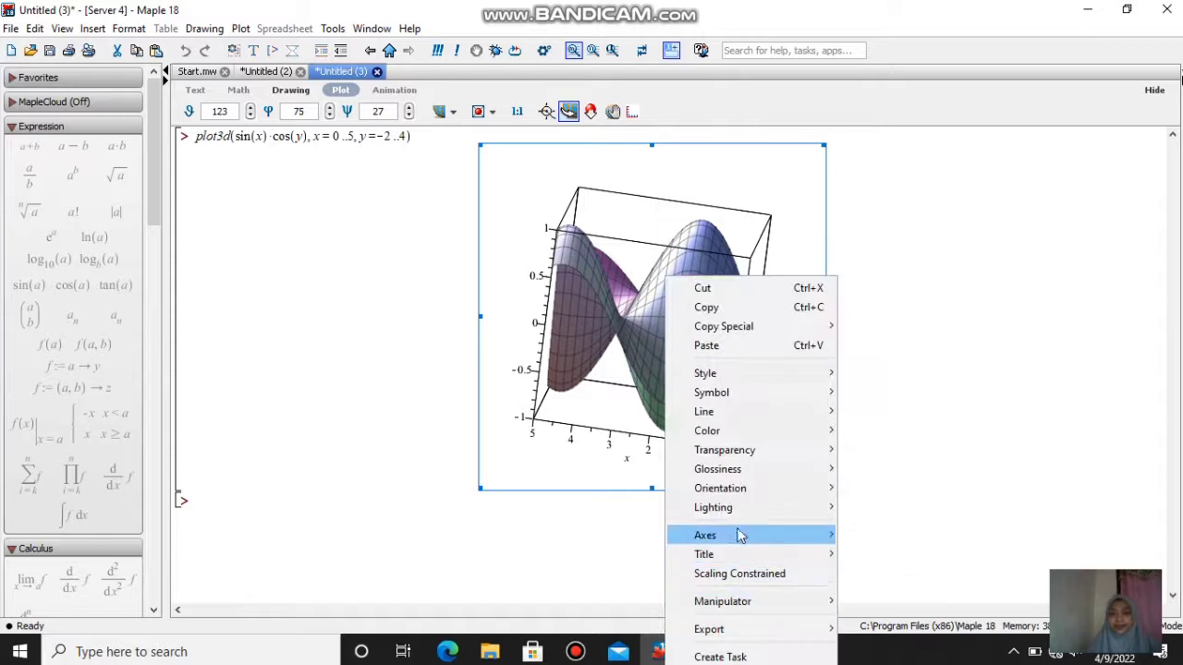
mouse_move(737, 540)
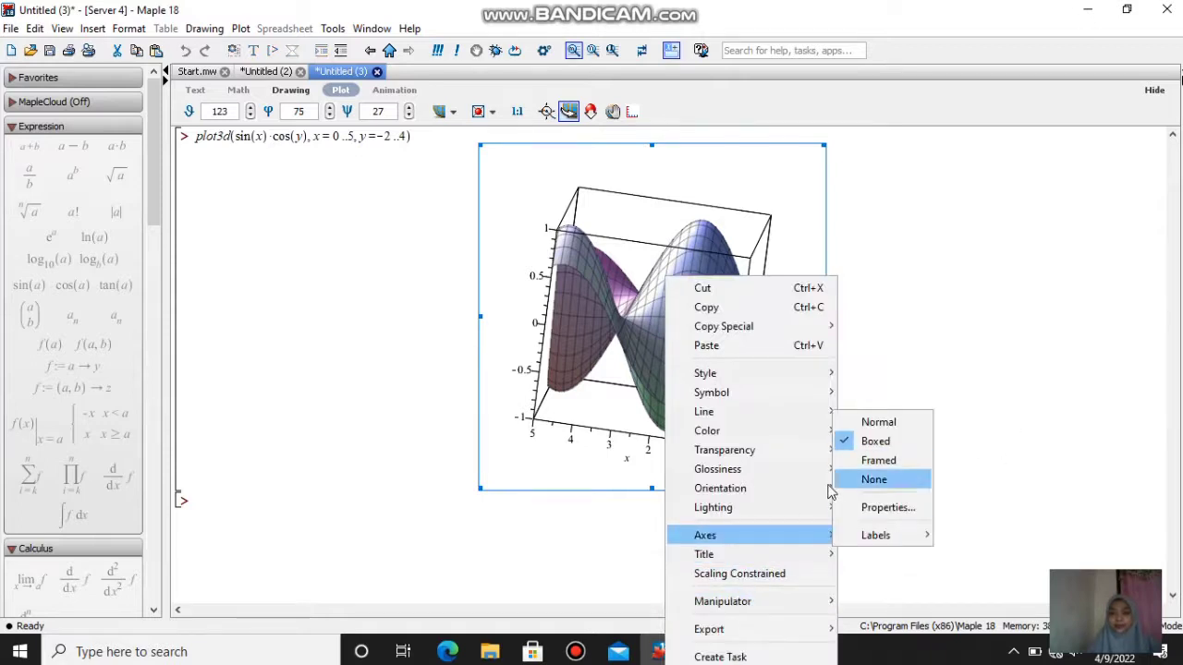
mouse_move(793, 538)
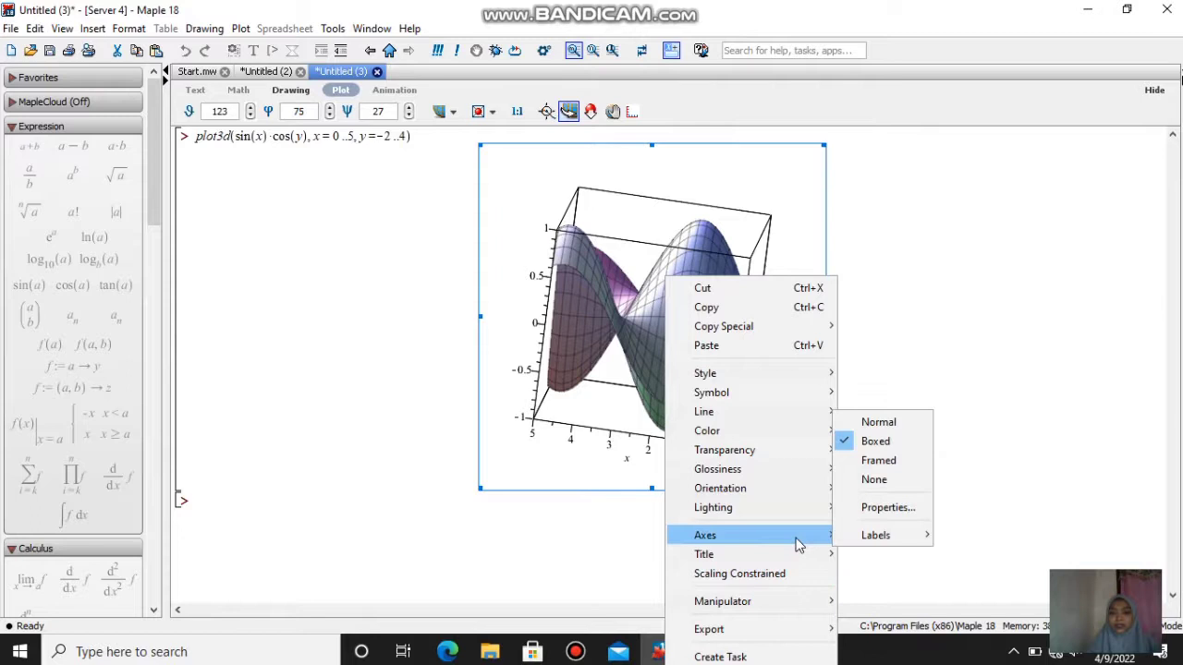
left_click(896, 462)
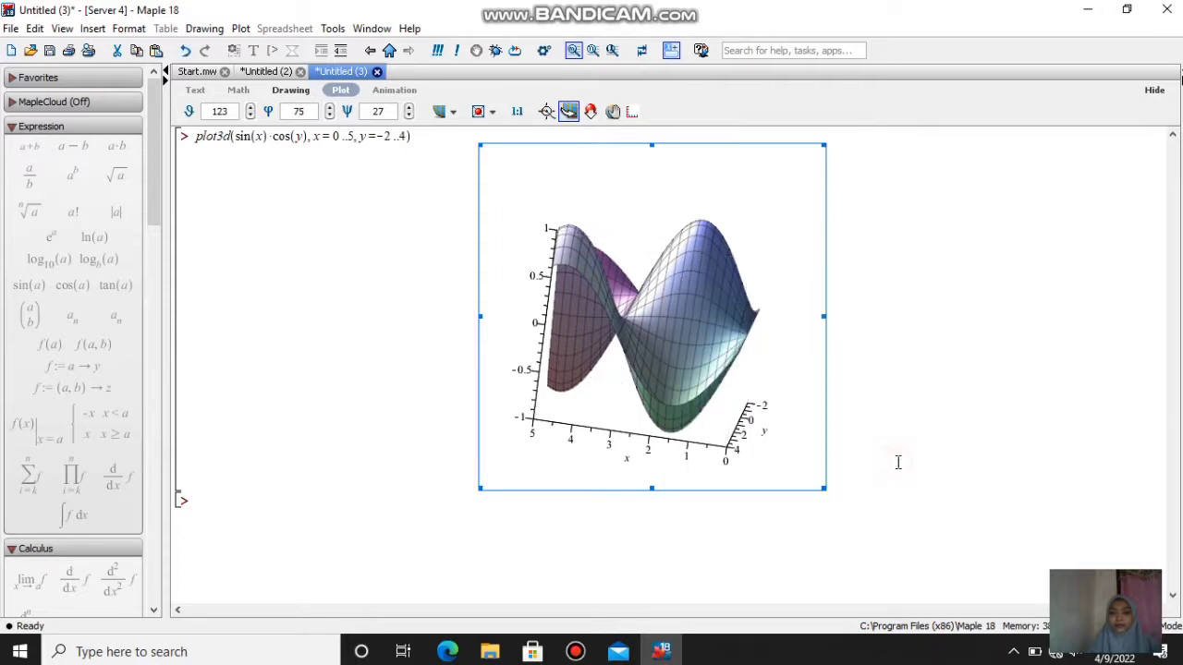
Set the surface plot's axes style to Normal and rotate the plot to view it from underneath.
right_click(744, 451)
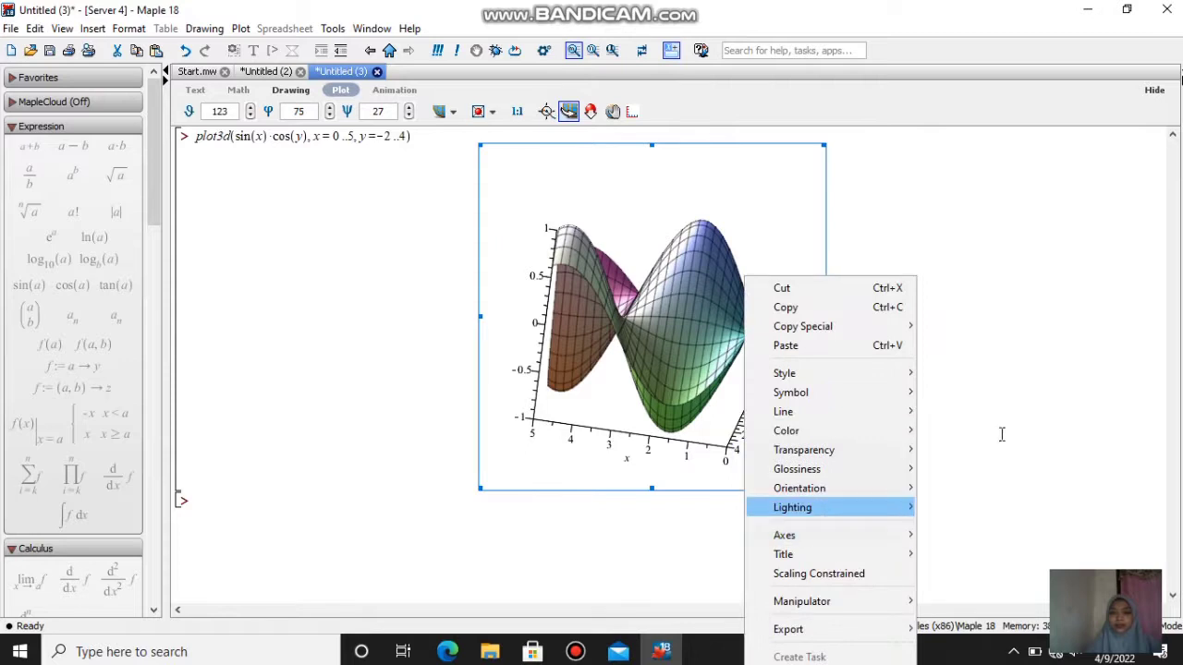
mouse_move(884, 535)
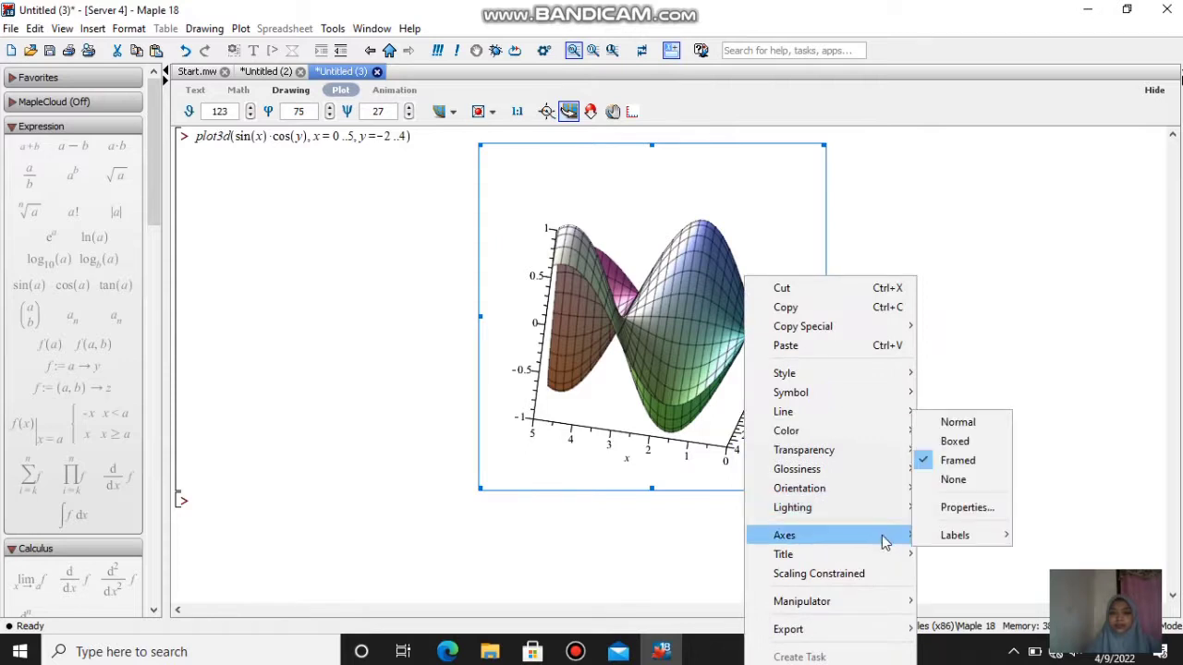
left_click(954, 423)
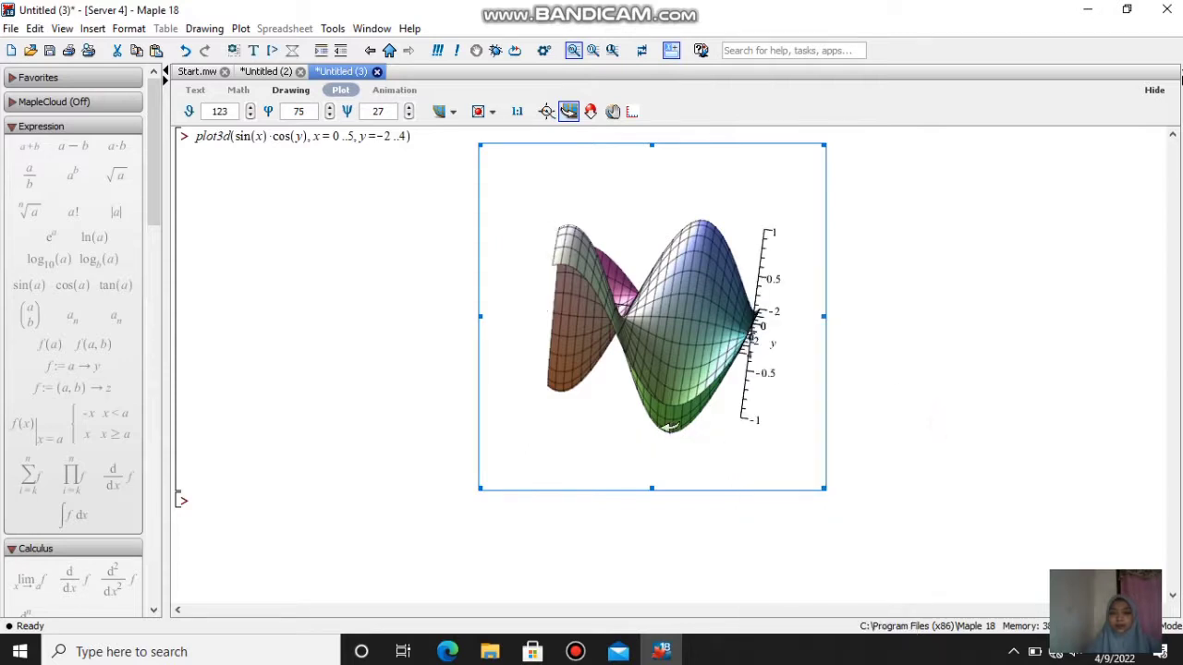
left_click_drag(707, 374, 554, 197)
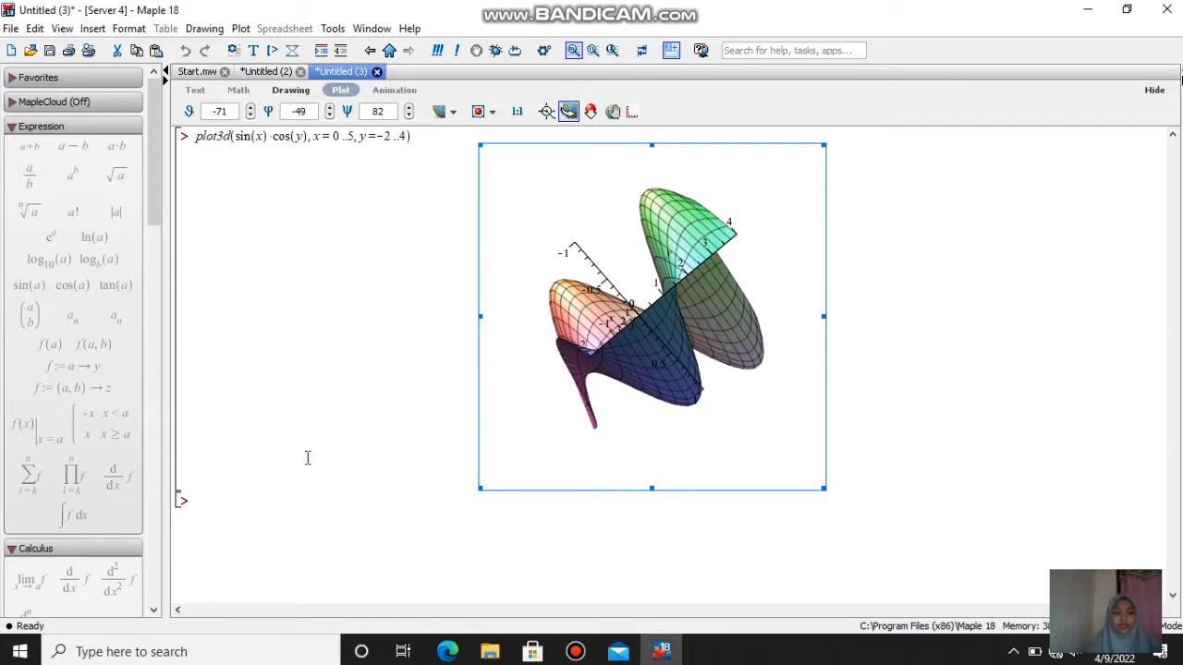
At the prompt below the plot, write the start of the multi-surface syntax, plot3d([f(x, y), g(x, y).
left_click(273, 511)
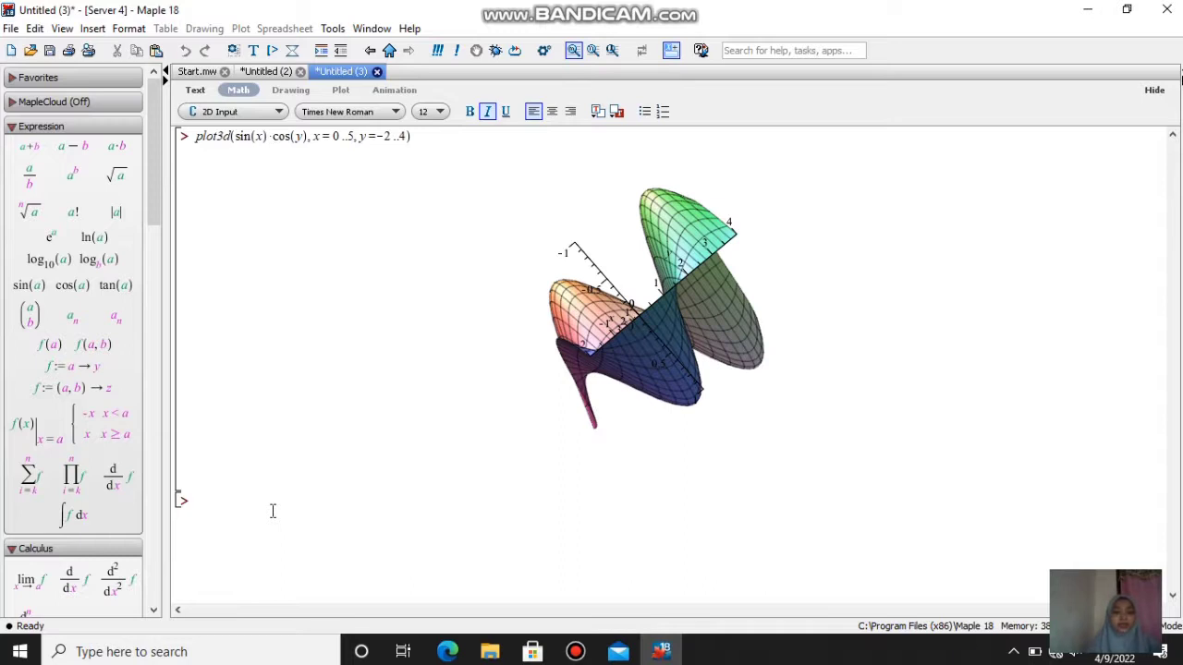
type("plot")
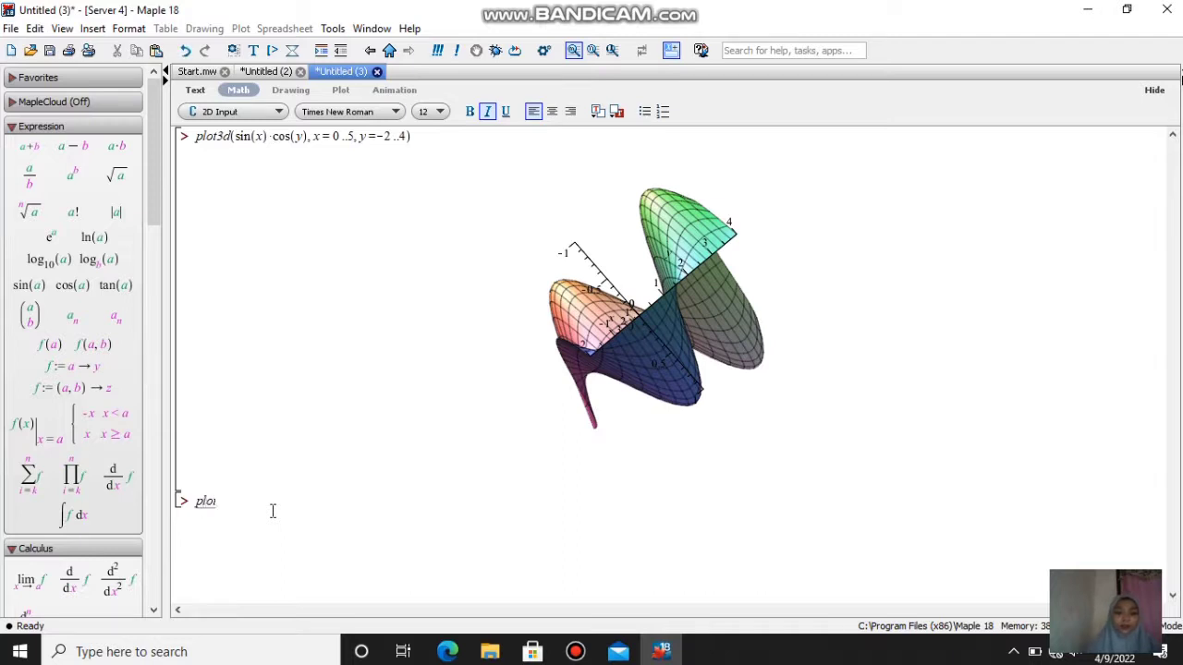
type("3d([")
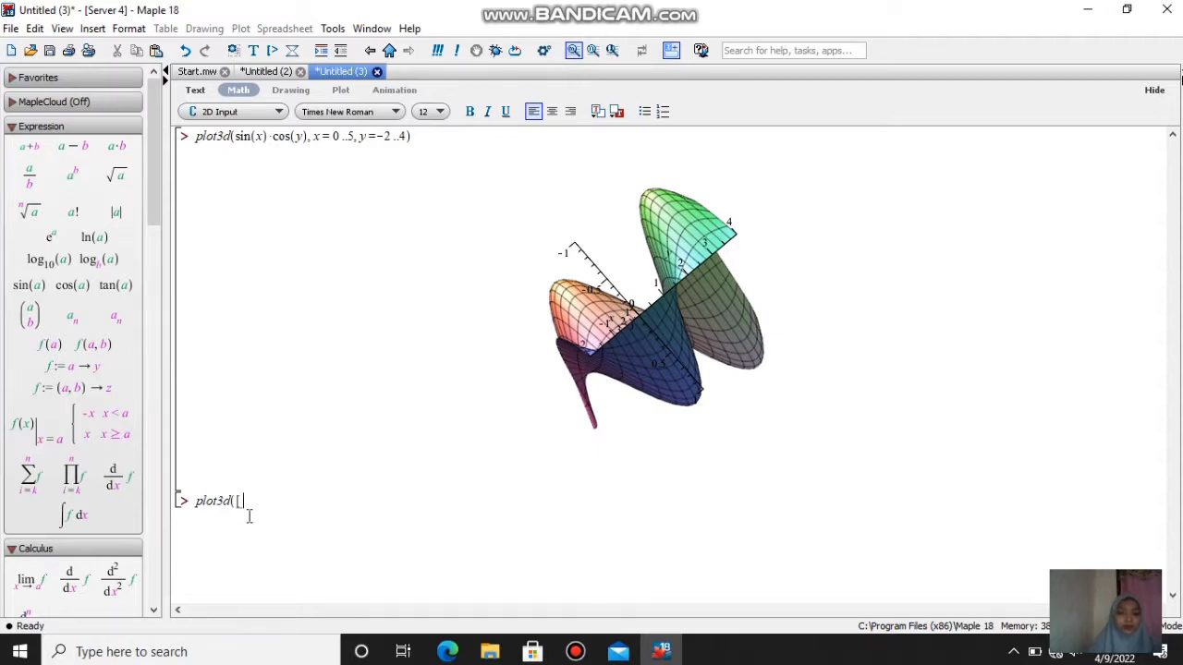
type("f(x")
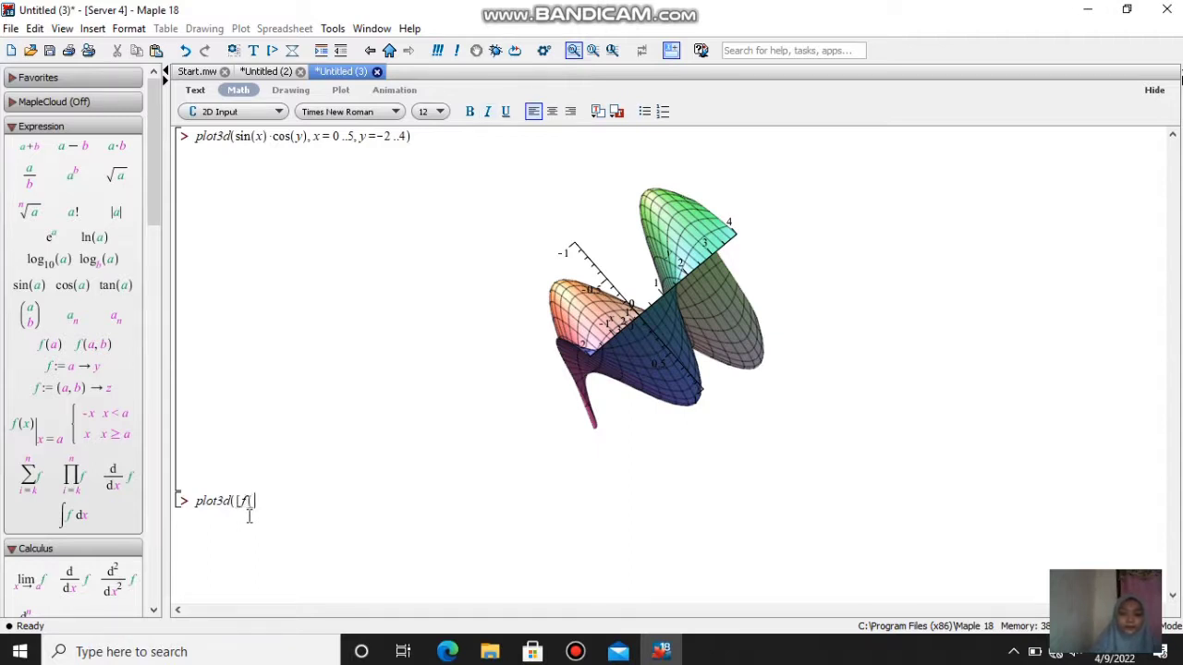
type(",y")
type(")")
type(")")
type(", g")
type("(x")
type(", y")
type(")")
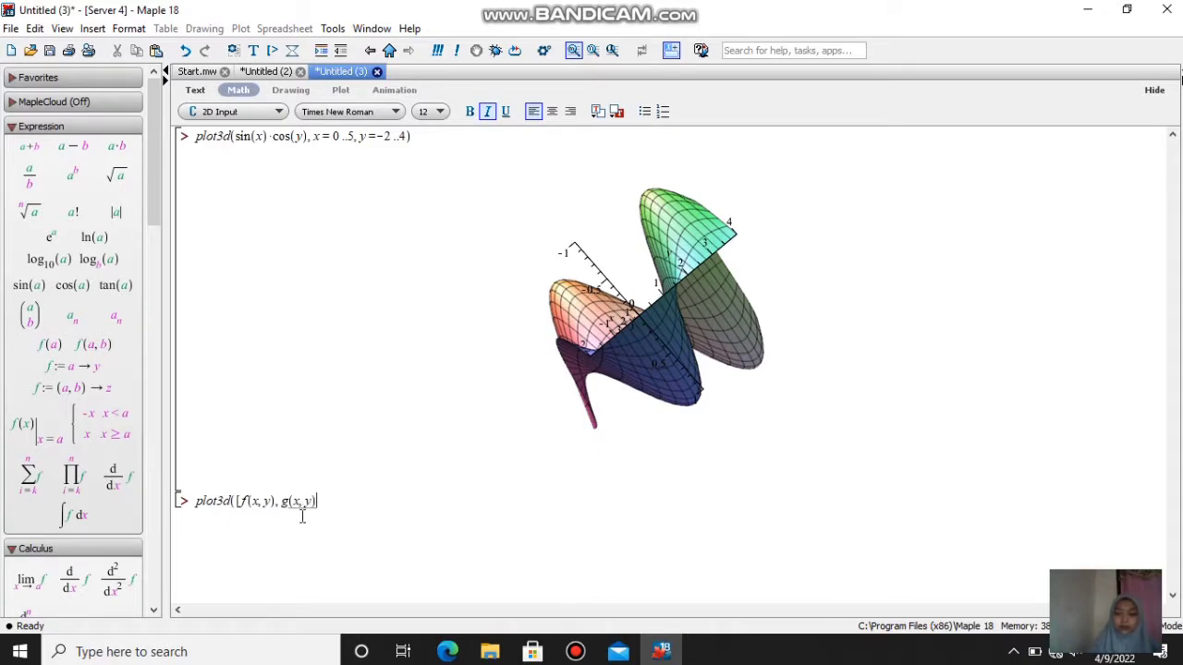
Complete the general syntax by closing the function list and adding the ranges x = a..b, y = c..d and the final parenthesis.
type("], x=a")
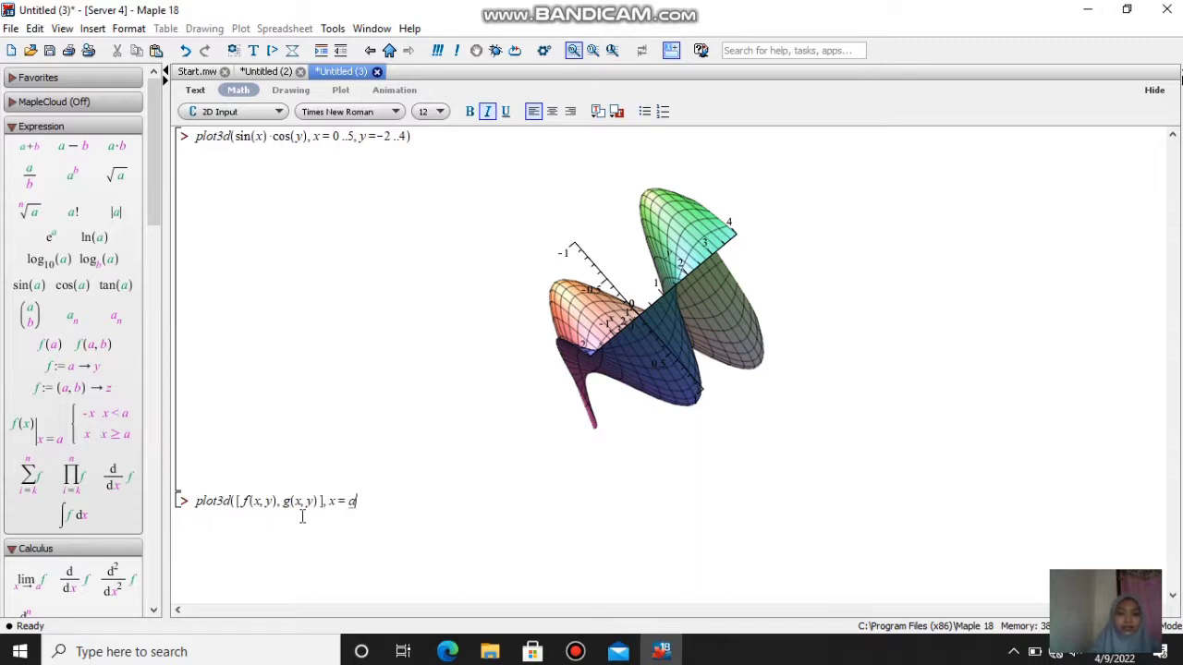
type("..b, y=c..d")
key("Return")
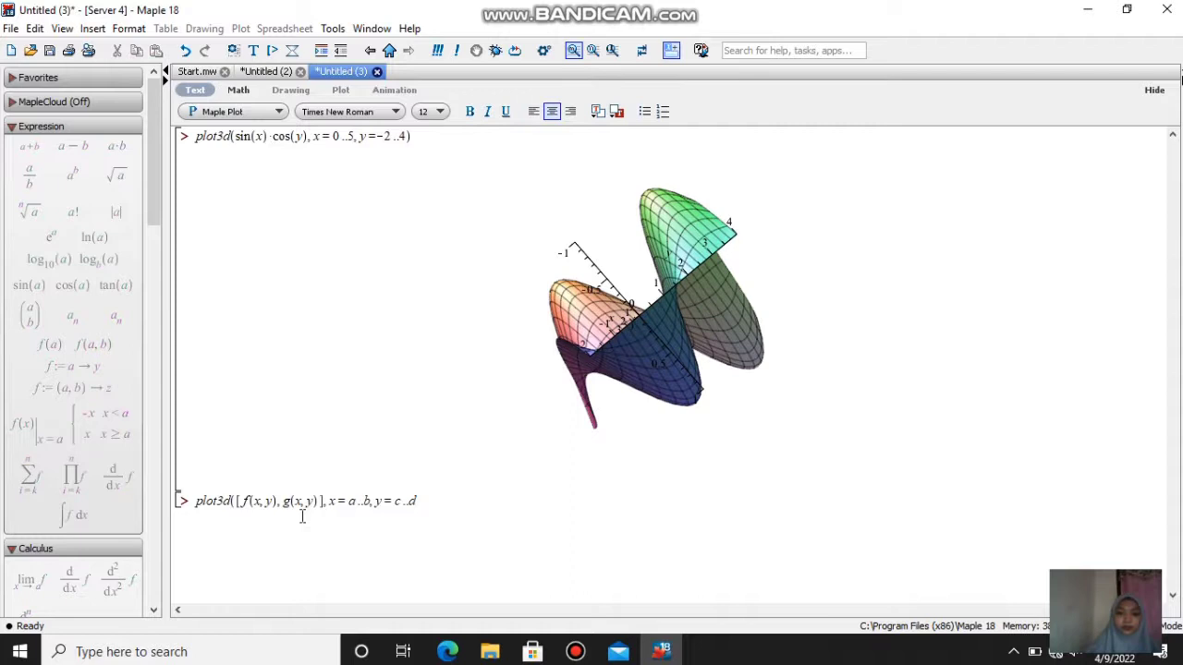
left_click(435, 507)
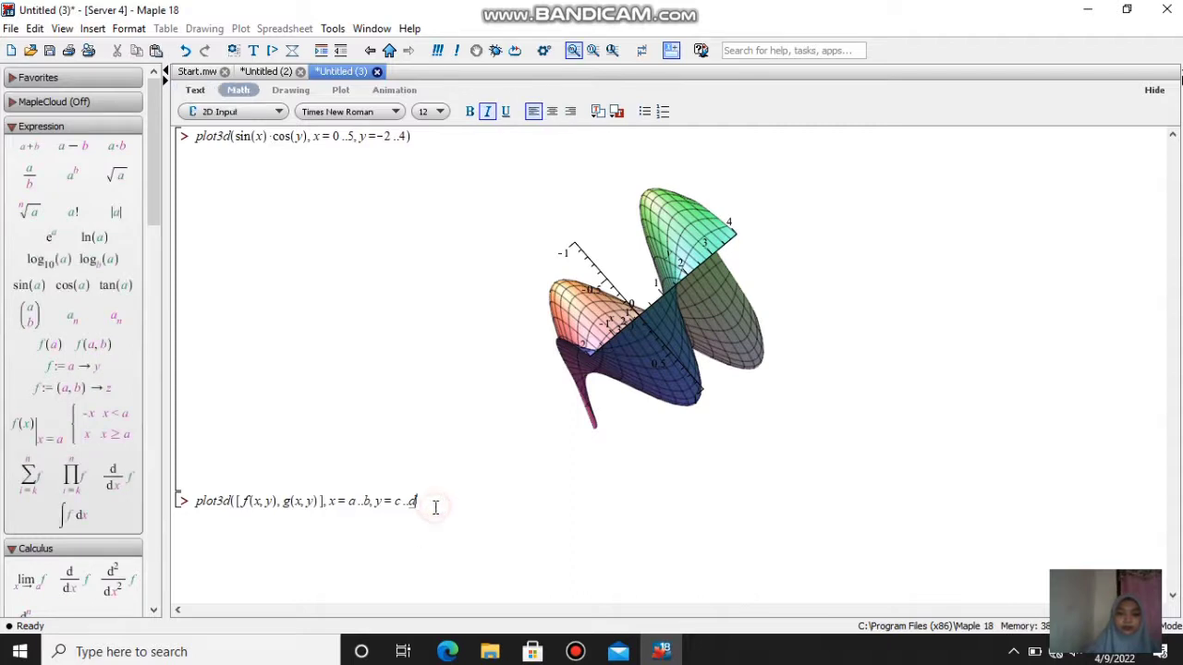
type(")")
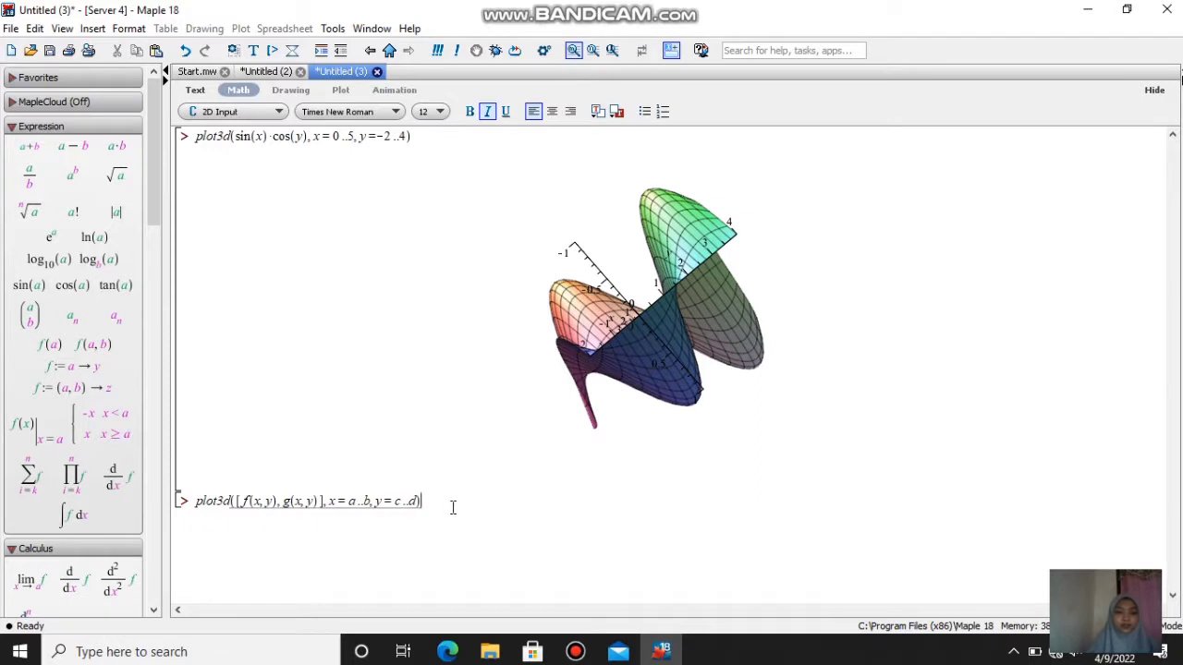
Delete the entire general plot3d syntax from the prompt below the plot.
left_click(441, 503)
left_click_drag(441, 504, 196, 501)
key("BackSpace")
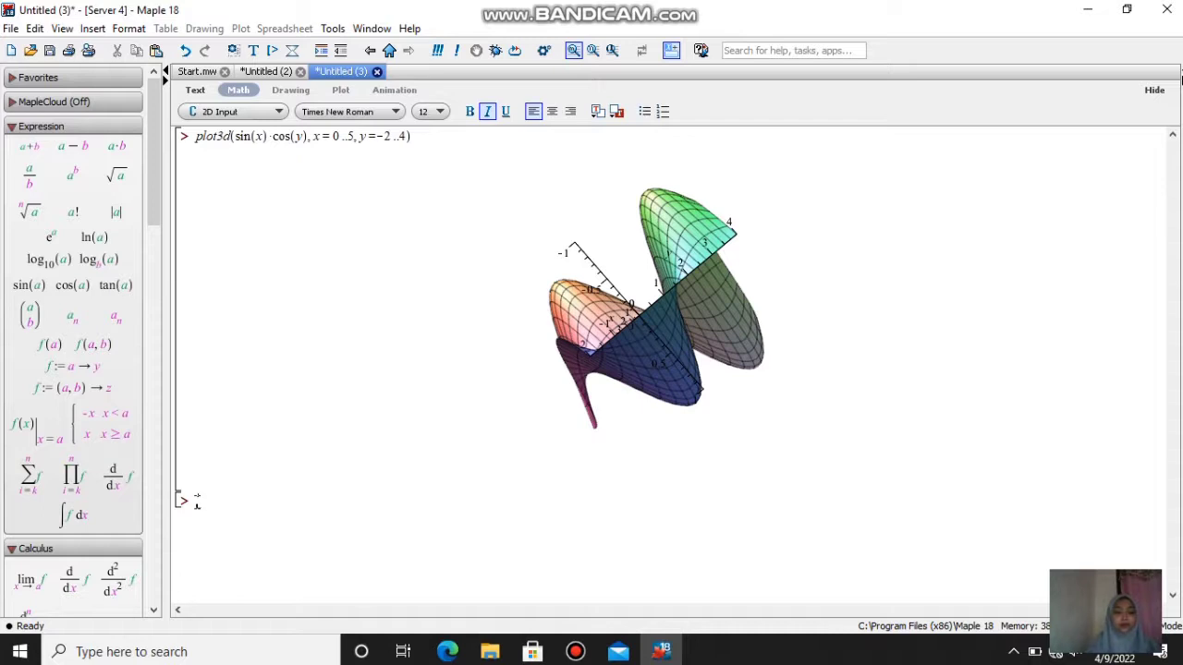
Write the example function f(x, y) = cos(x) + 2*sin(x + y) at the prompt, followed by a comma and the start of g(x, y).
type("f(x, y)")
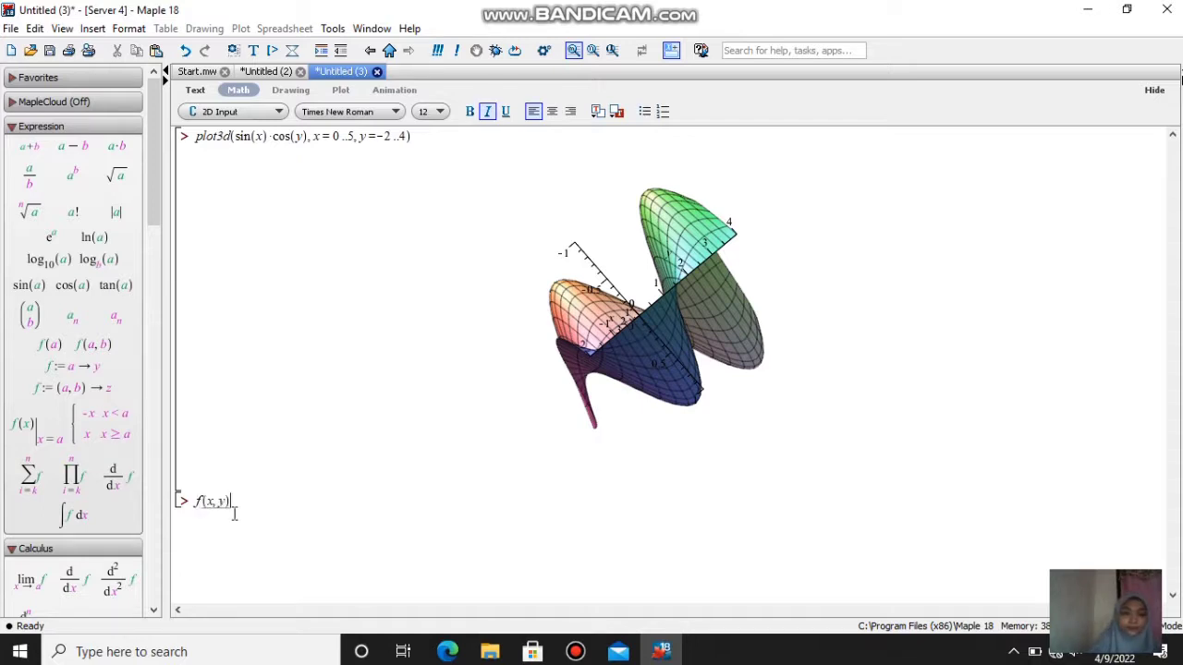
type(" = cos/8")
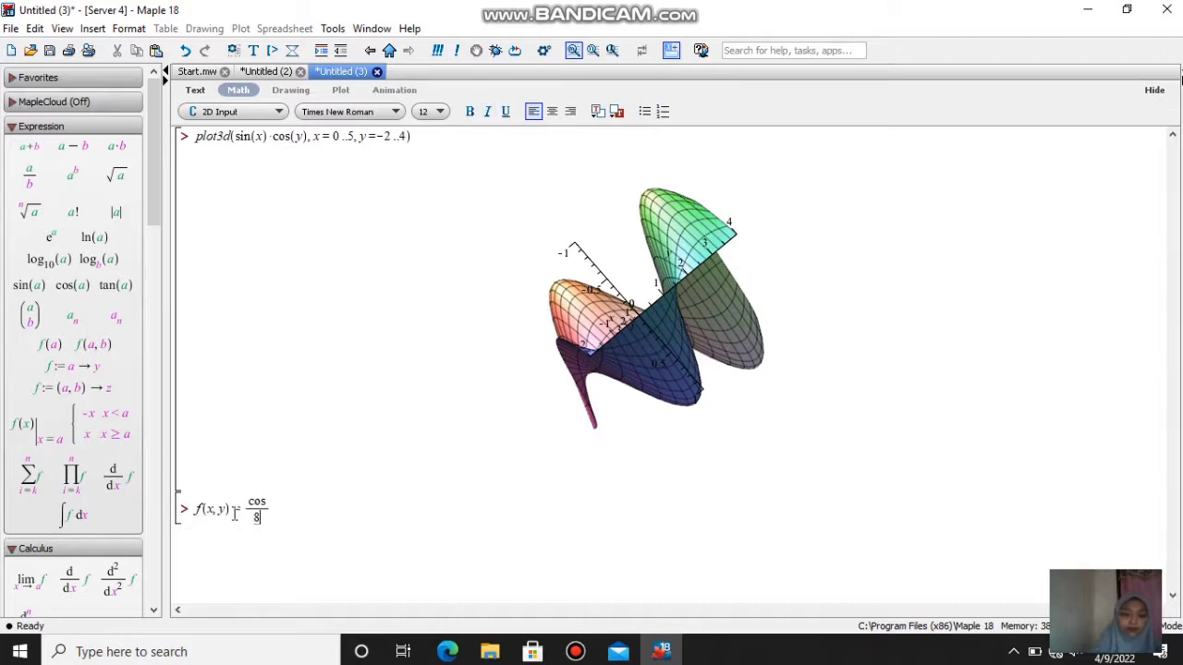
key("BackSpace")
key("BackSpace")
type("(x) ")
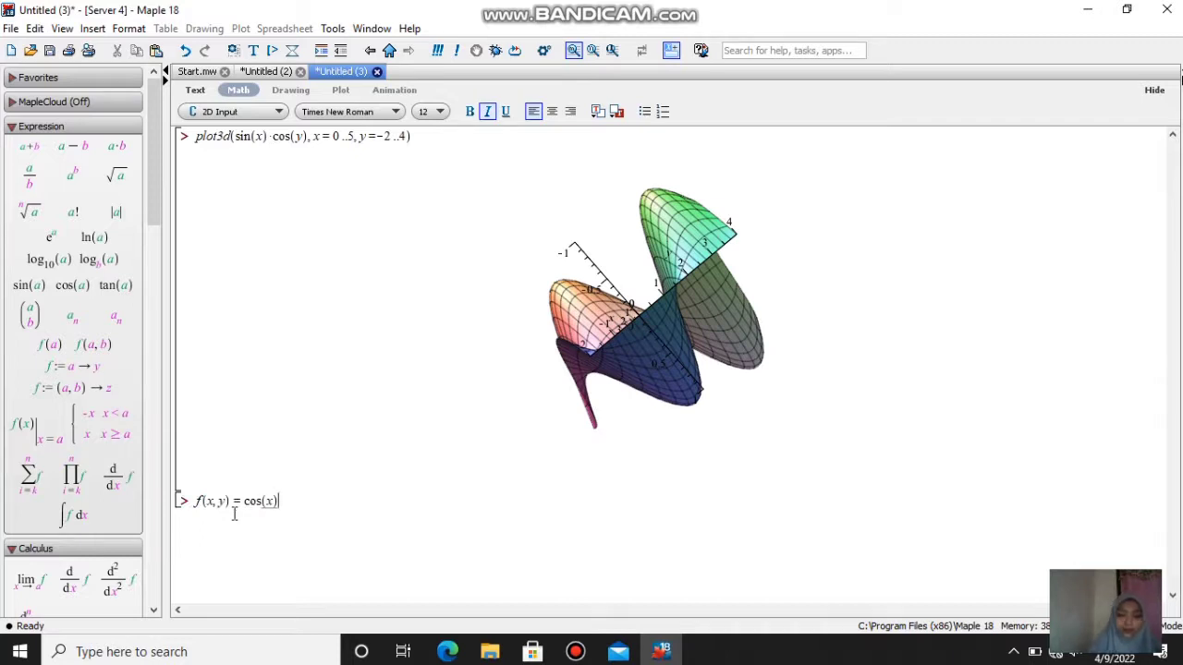
type("+ 2·sin")
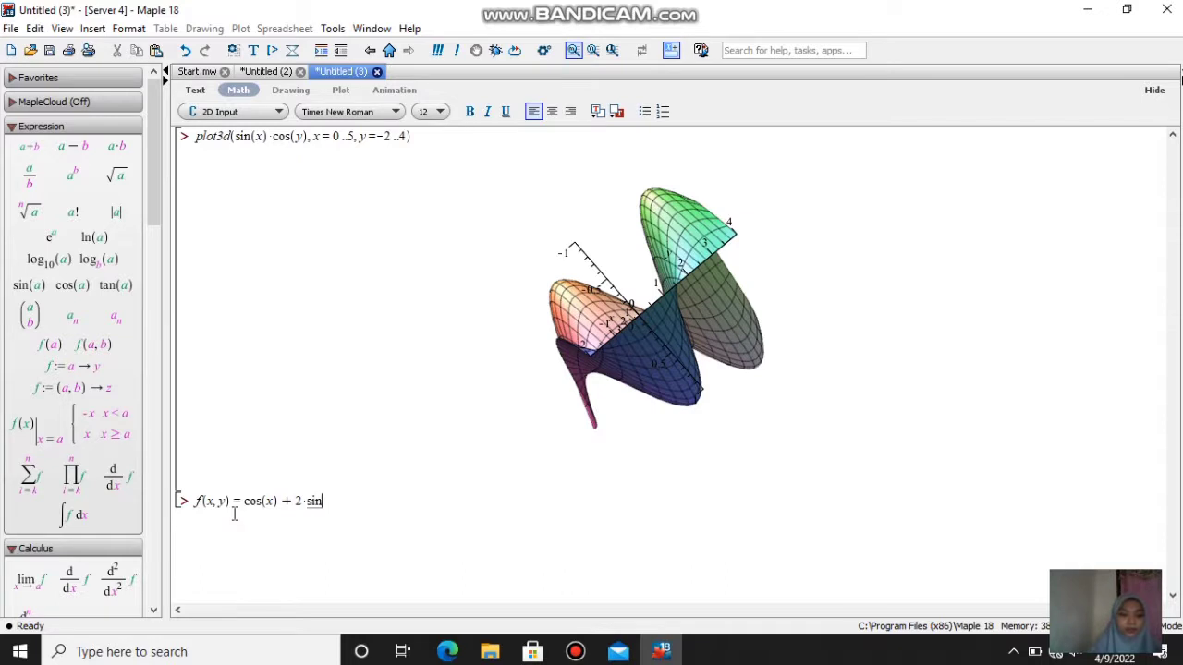
type("(x + y), g(x, y")
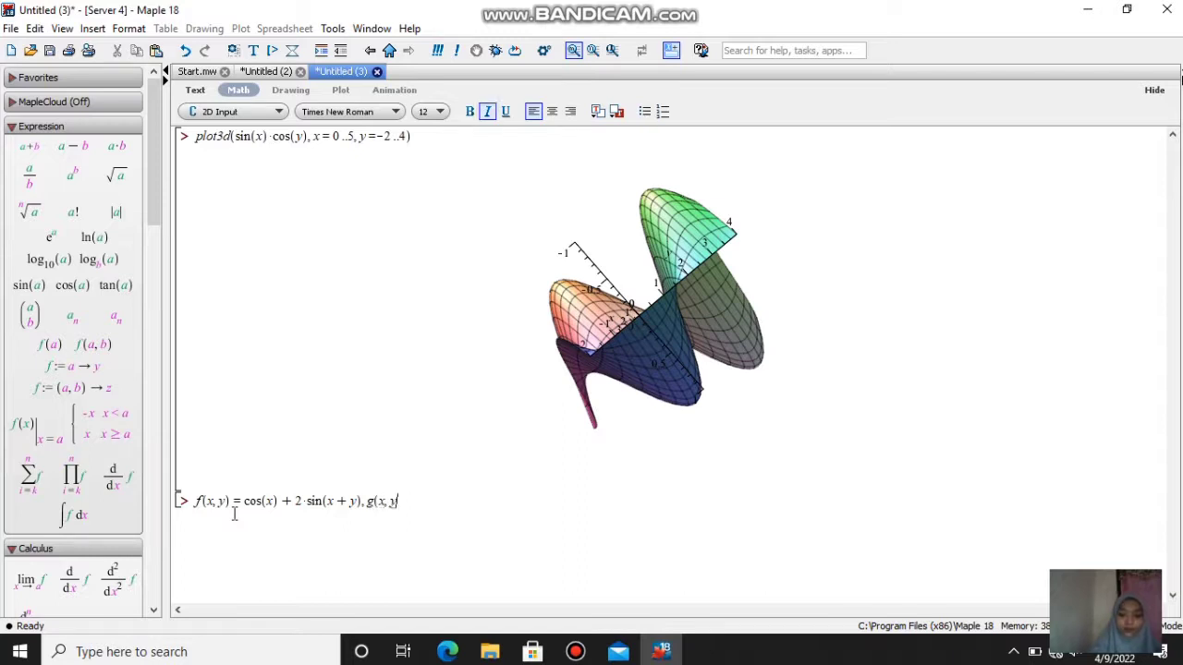
Complete the second example function as g(x, y) = x + y, without parentheses around the sum.
type(") =(x + y")
key("Left")
key("Left")
key("Left")
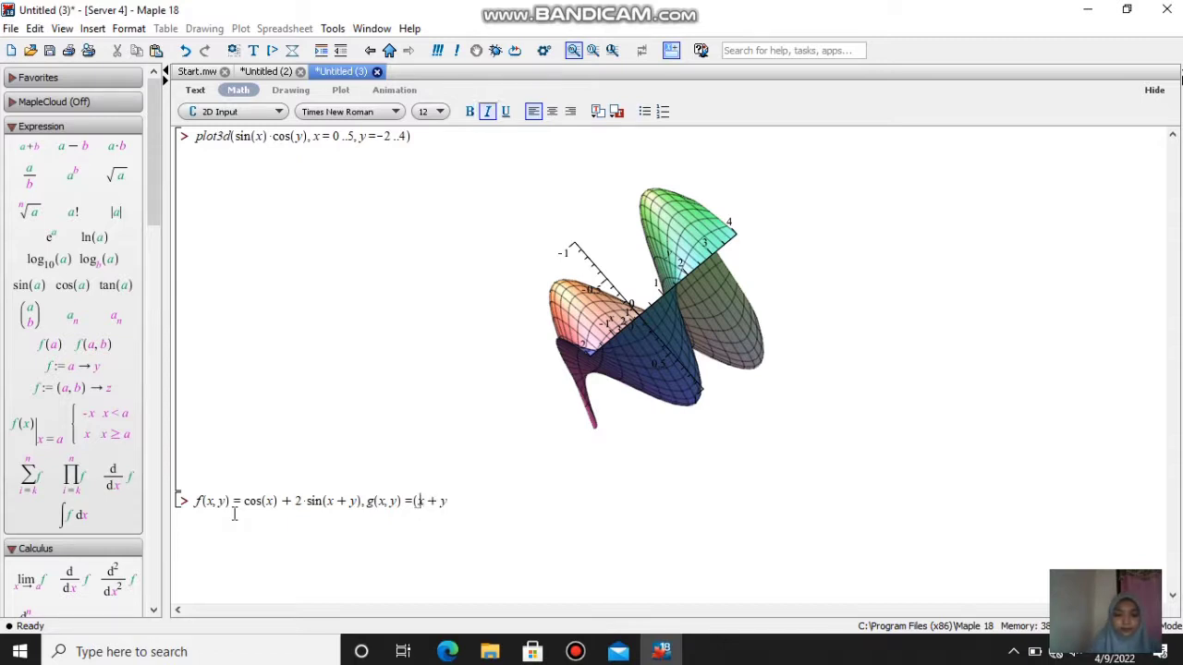
key("BackSpace")
key("End")
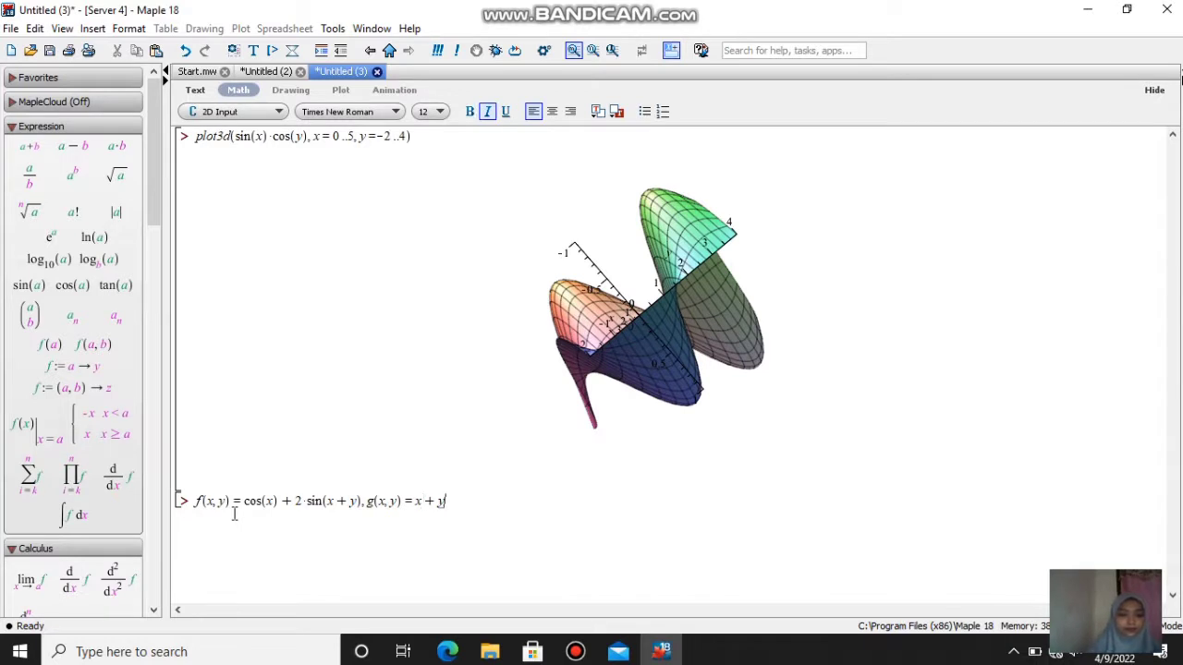
Append the domain note "pada x = 2..3 dan y = [1, 5]" after g(x, y) = x + y.
key("Right")
type("pada")
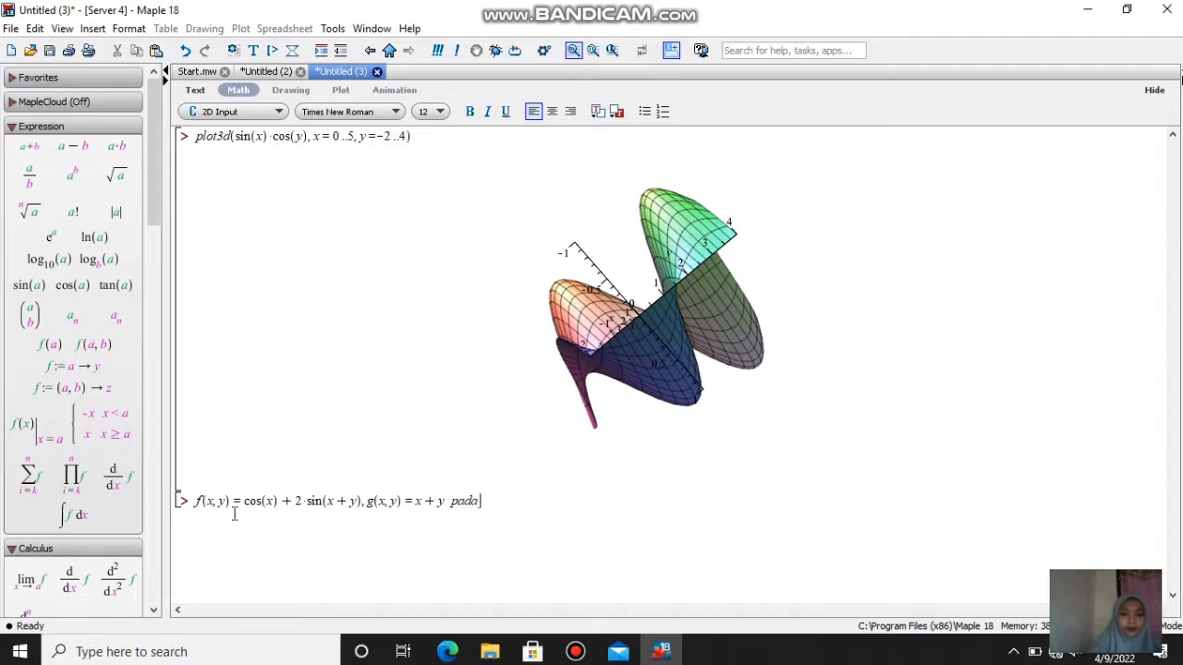
type("x")
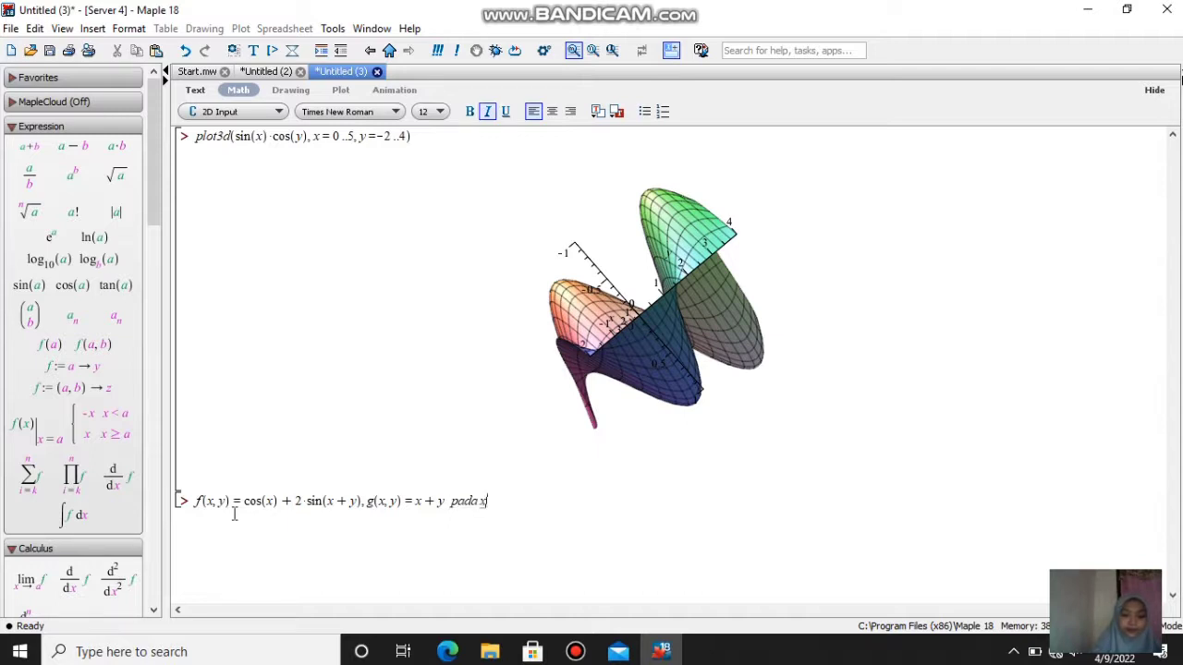
type(" = 2 ..")
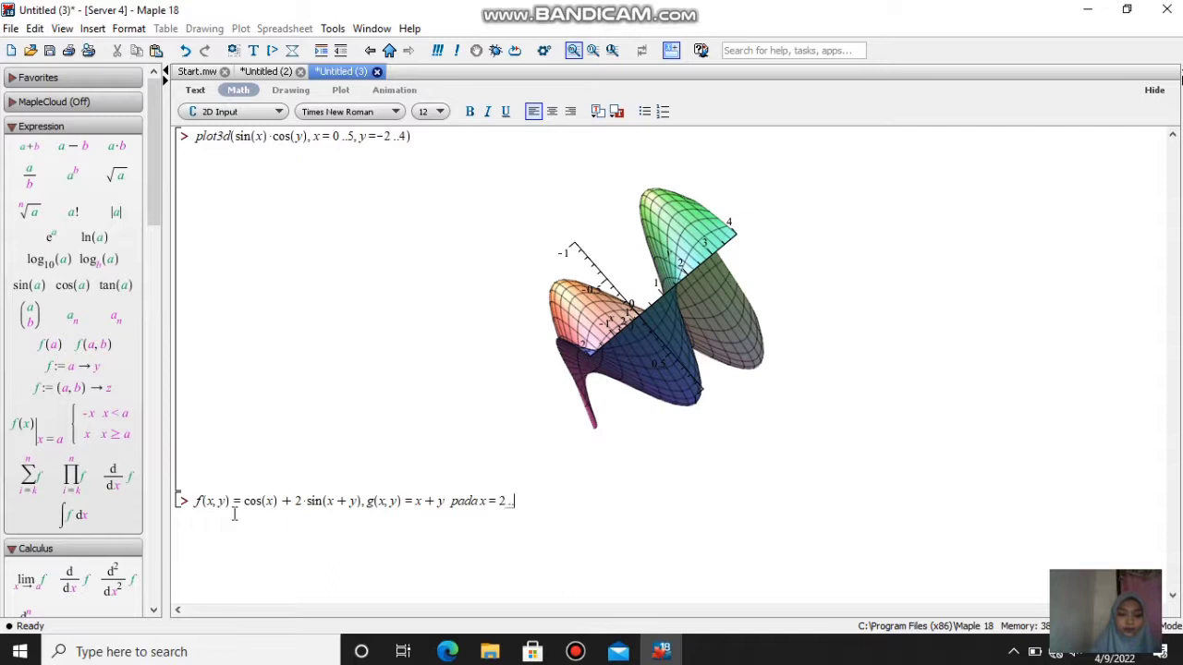
type("3 dany =")
key("Left")
key("Right")
key("Right")
type("[")
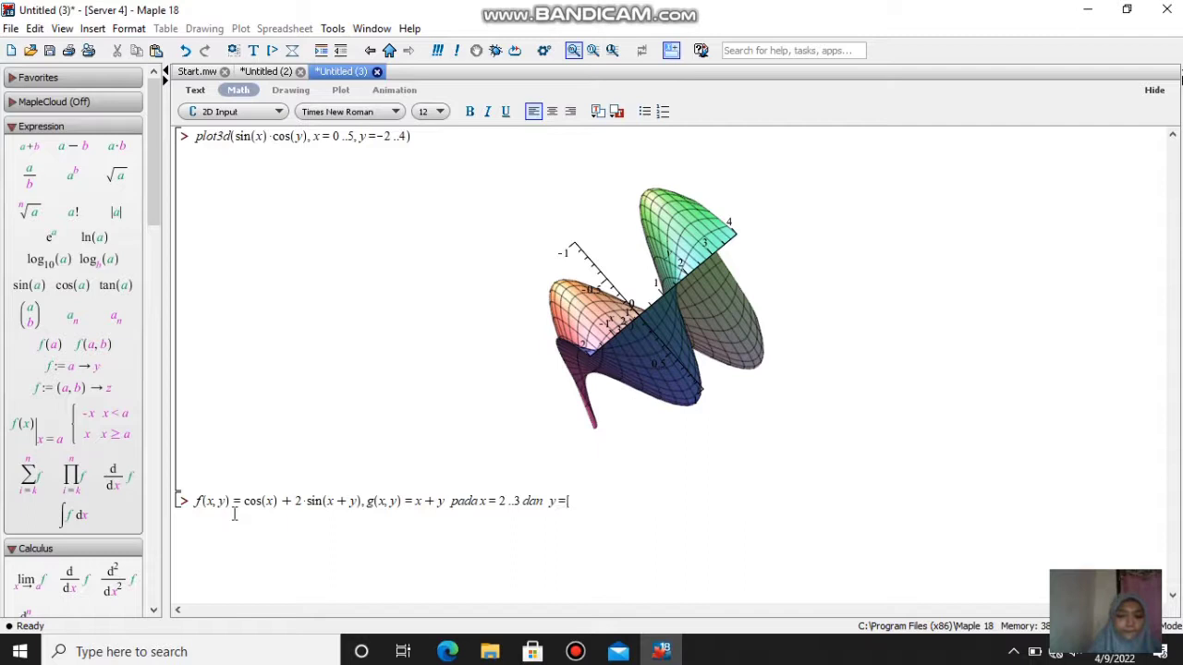
type("1, 5")
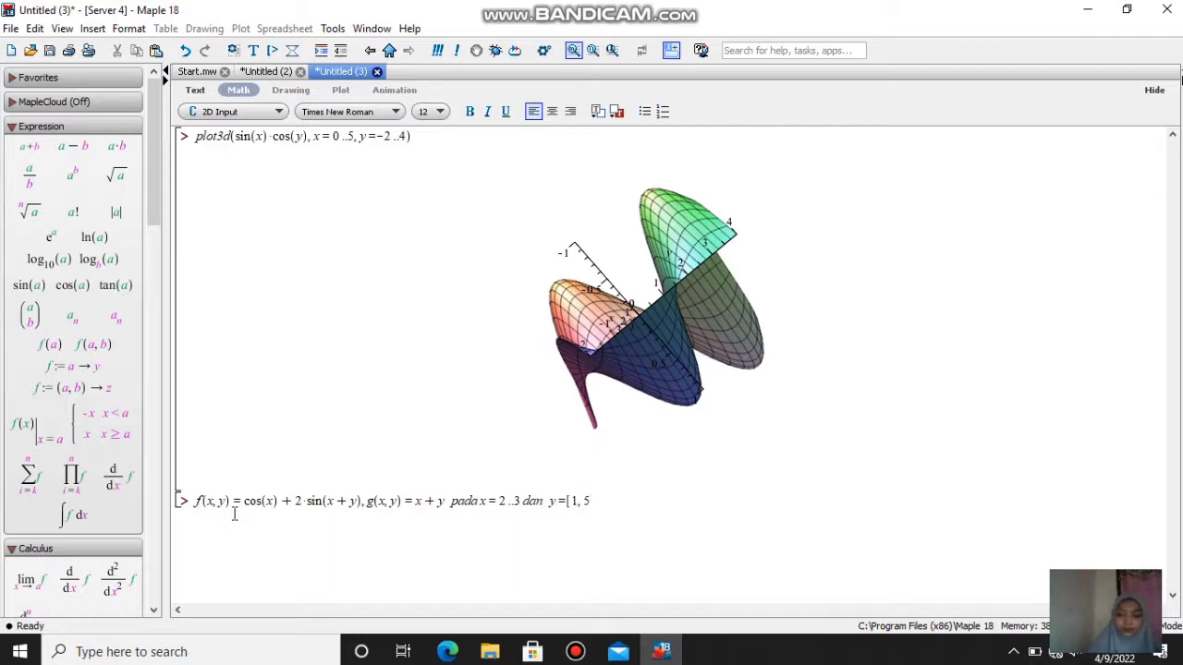
type("]")
Rewrite the x range in the domain note as the bracketed interval [2, 3].
key("Left")
key("Left")
key("Left")
key("Left")
key("Left")
key("Left")
key("Left")
key("Left")
key("Left")
key("Left")
key("Left")
type("]")
key("Left")
key("Left")
key("BackSpace")
key("BackSpace")
type(",")
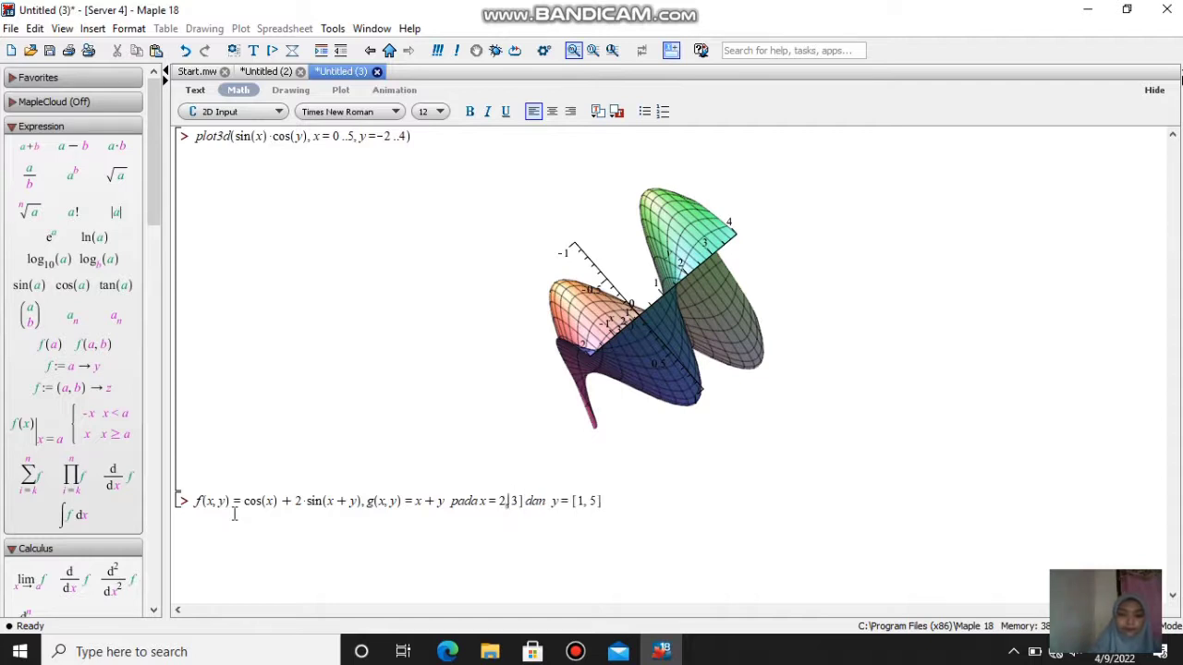
key("Left")
key("Left")
type("[")
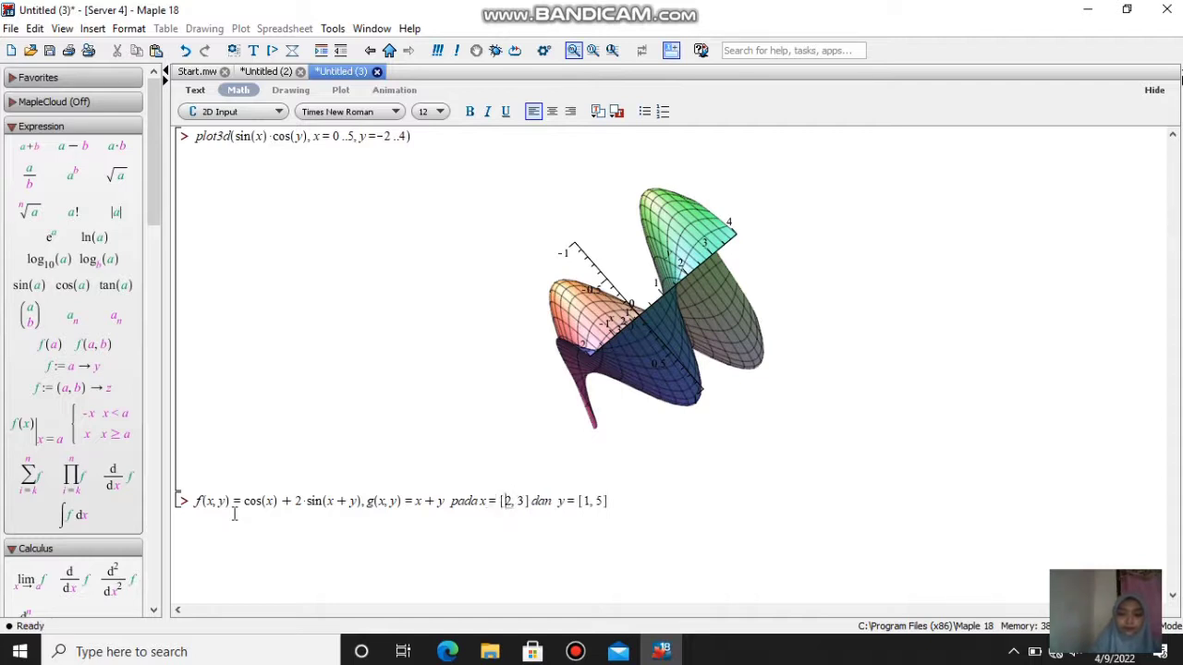
Execute the line containing the two example functions and their domain note.
key("Right")
key("Right")
key("Right")
key("Right")
key("Right")
key("Right")
key("Right")
key("Right")
key("Right")
key("Right")
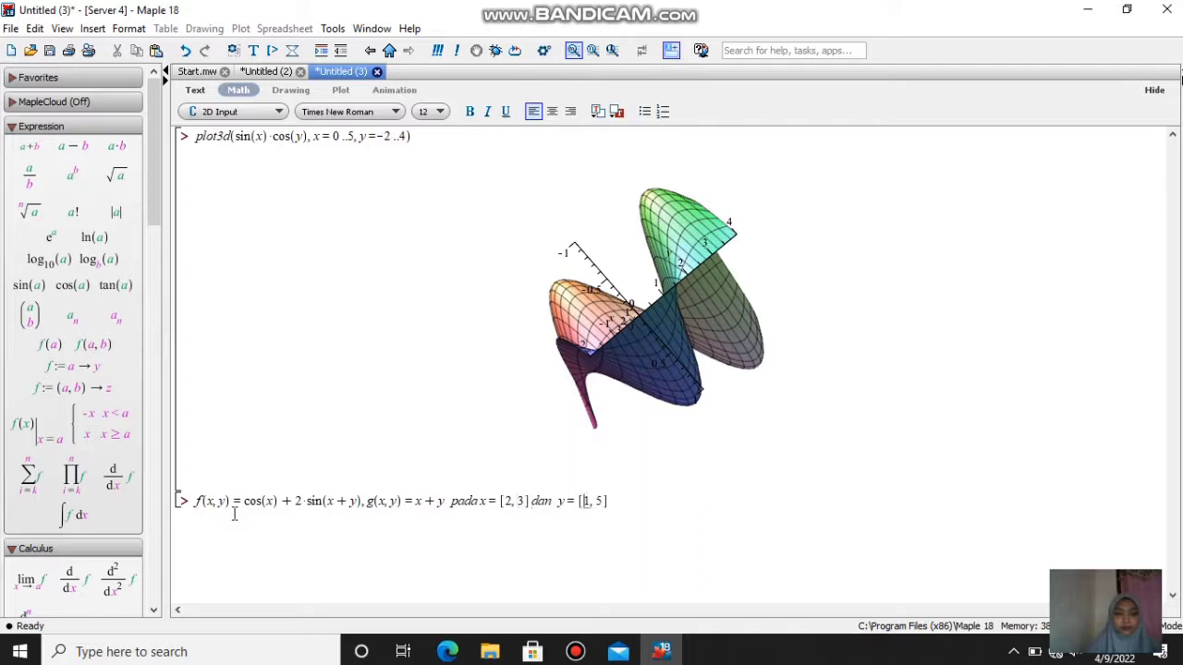
key("Return")
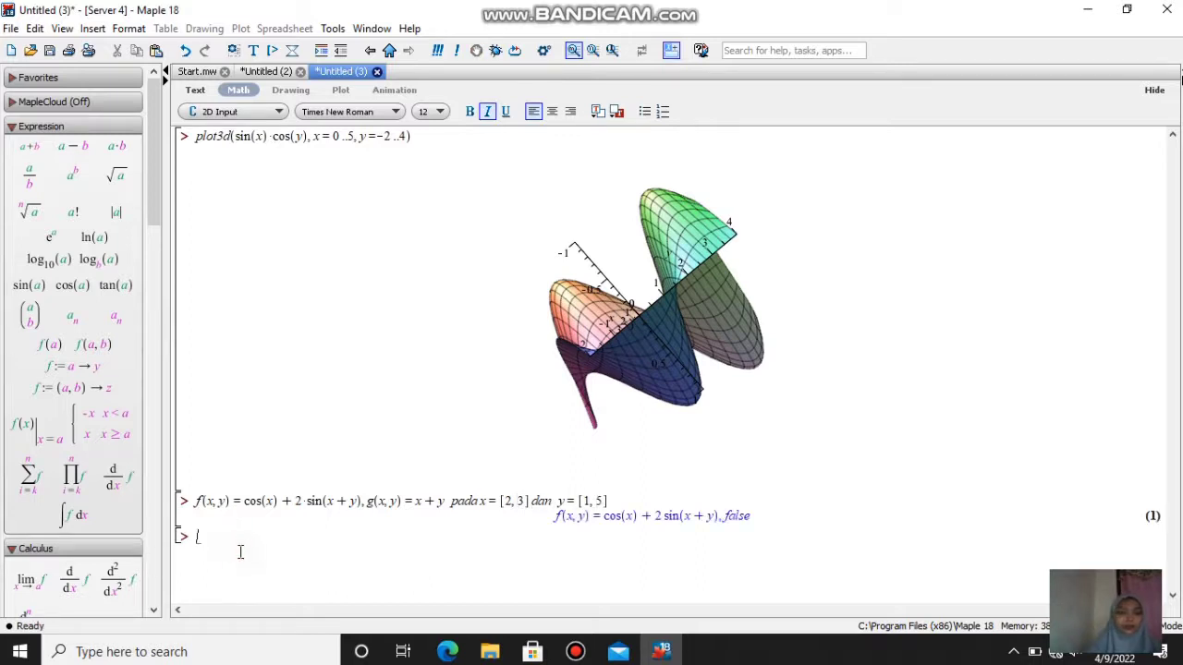
Start the plotting command at the new prompt as plot3d([[cos(x) + 2*sin(x + y), x + y].
type("plot3d")
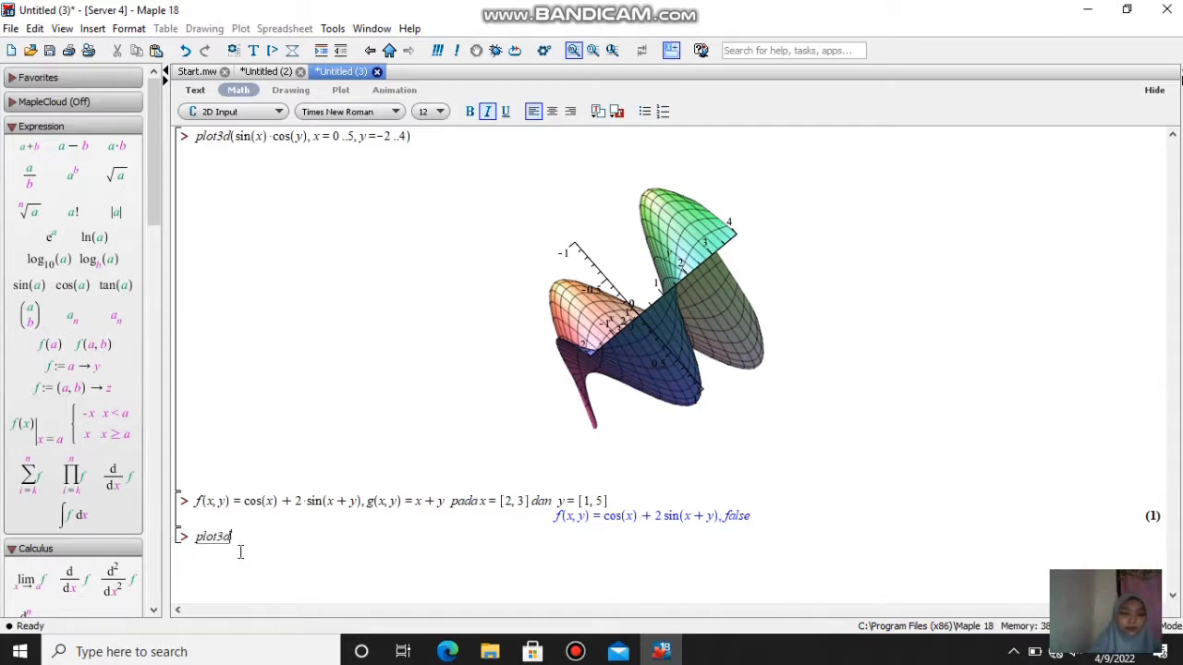
type("([[cos")
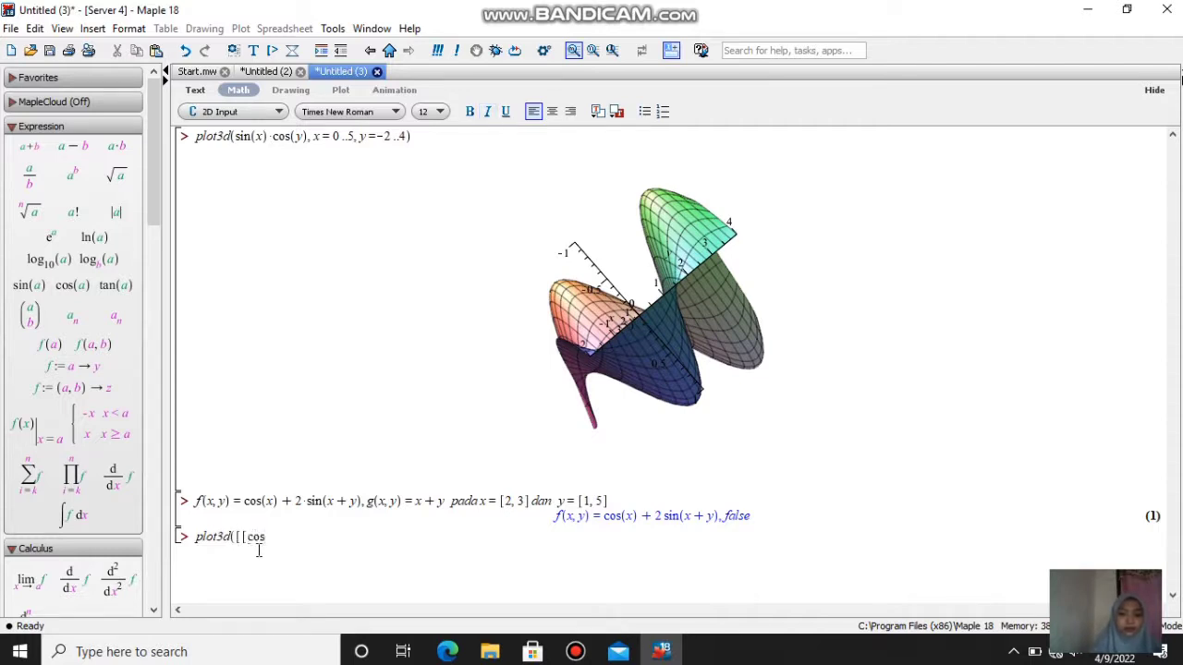
type("(x)+2")
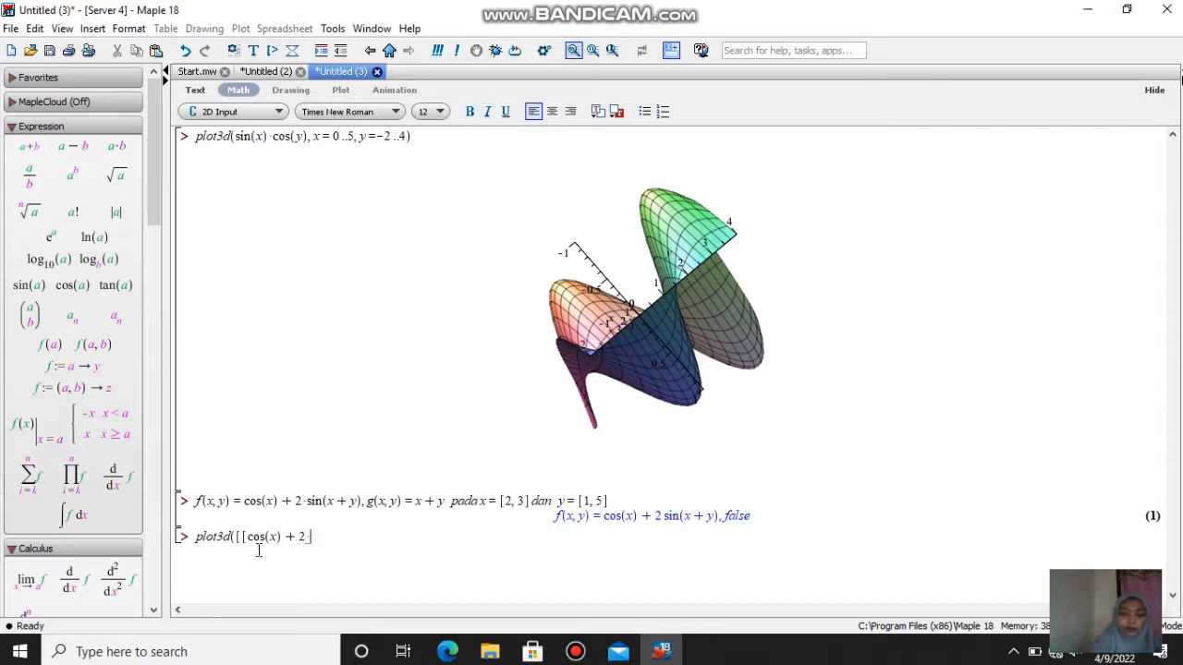
type("*sin")
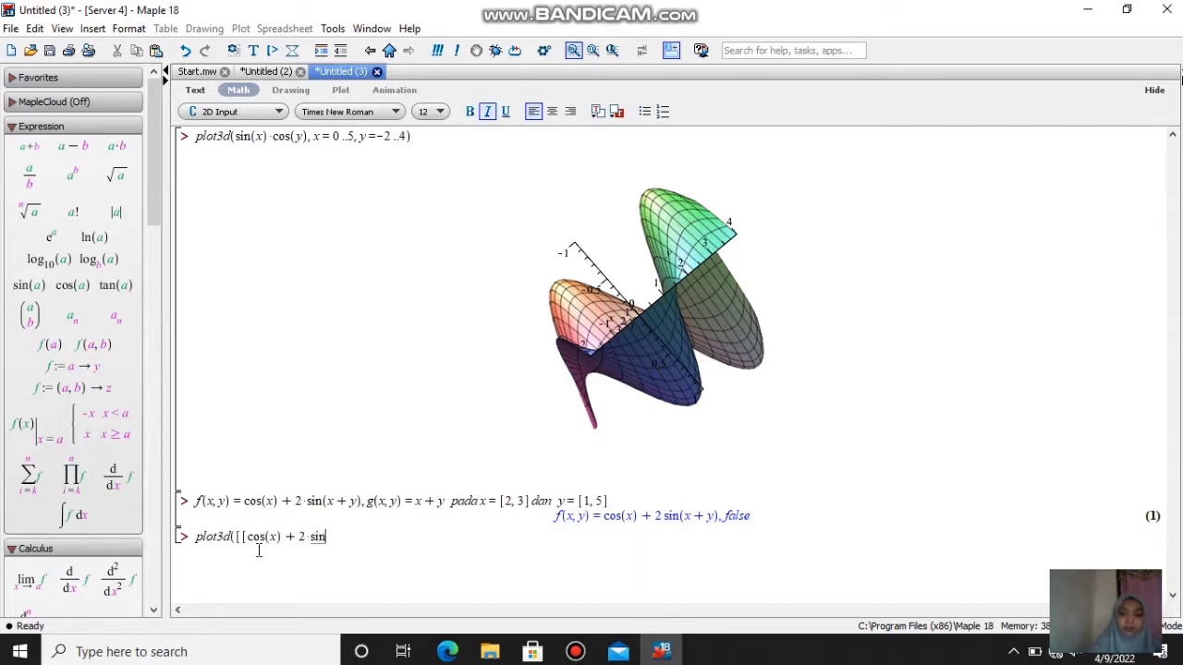
type("(x+")
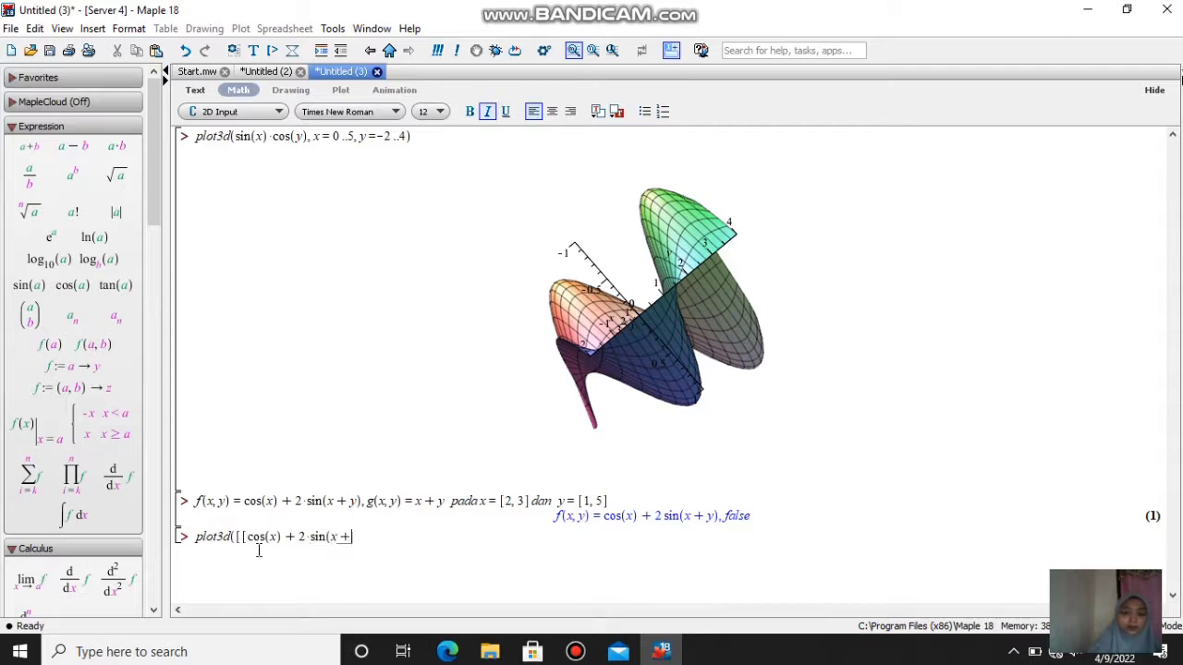
type("y),")
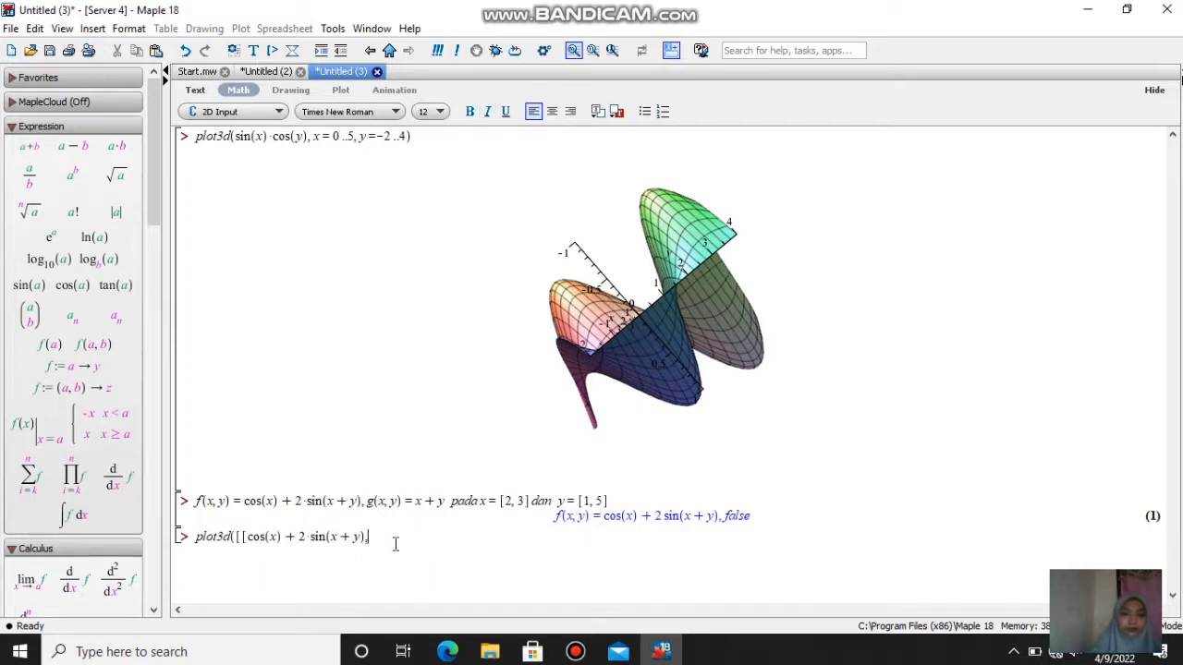
type("x ")
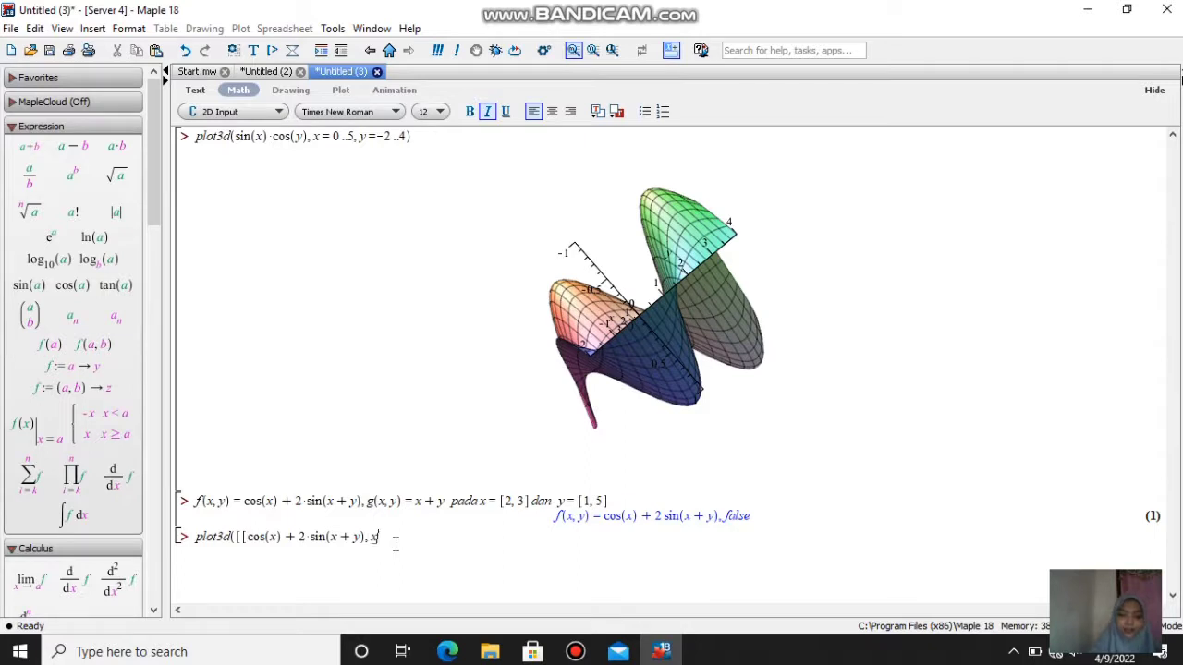
type("+ y")
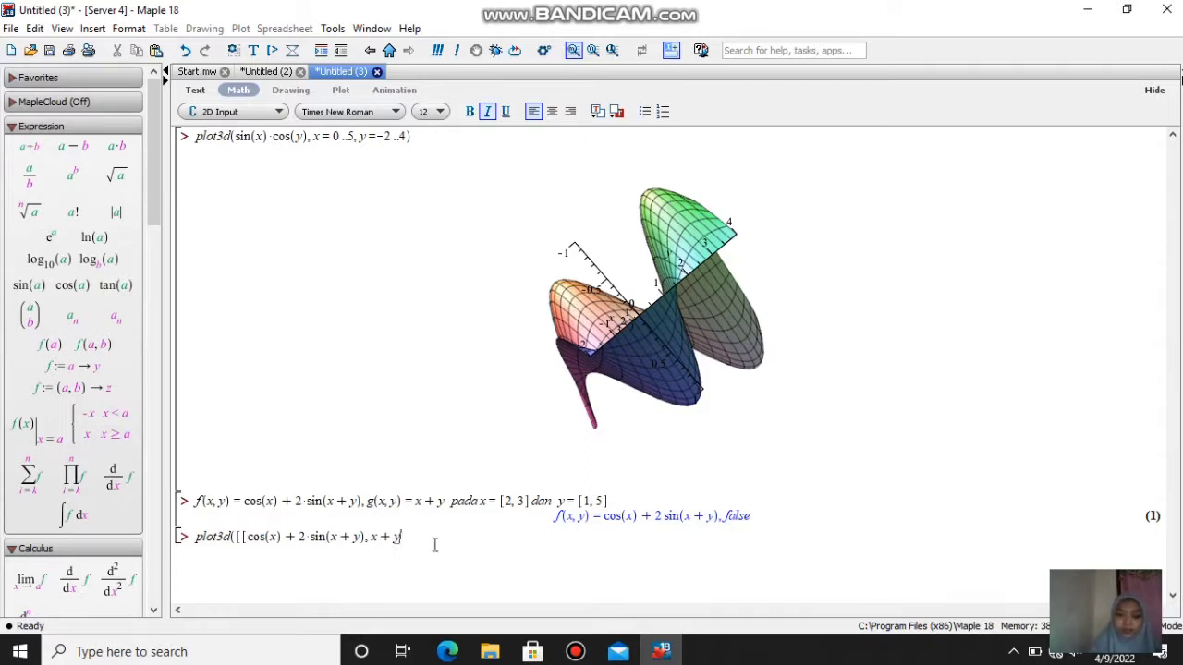
type("]")
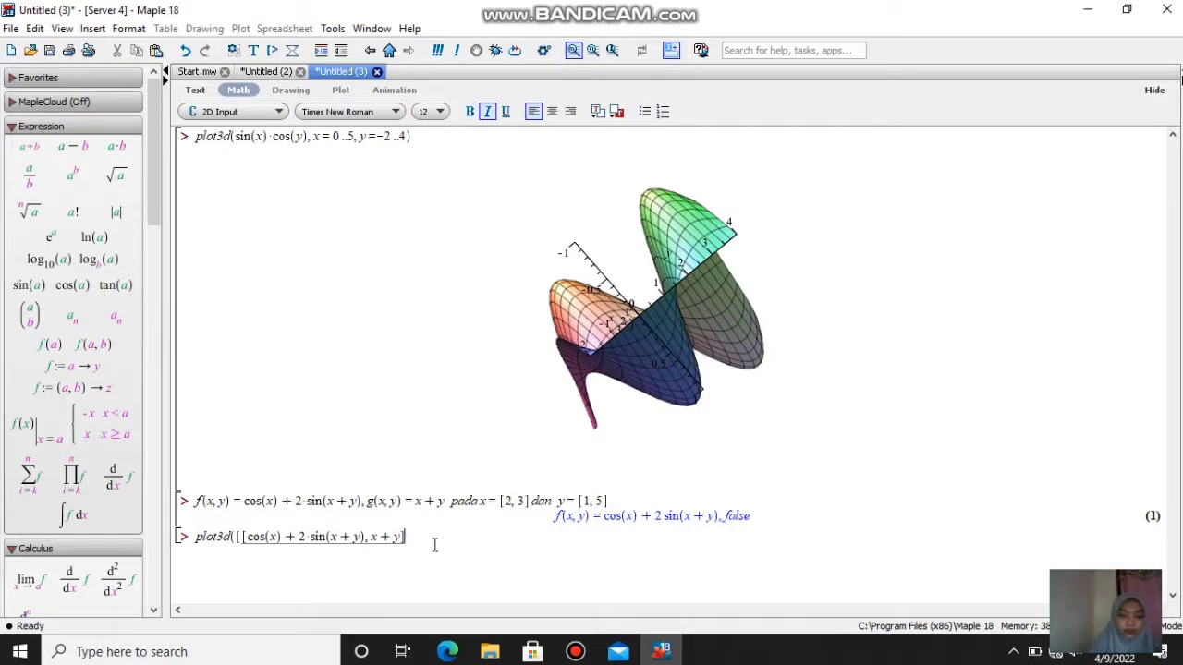
Complete the command as plot3d([cos(x) + 2*sin(x + y), x + y], x = 2..3, y = 1..5), with a single opening bracket, and execute it.
type(", x = ")
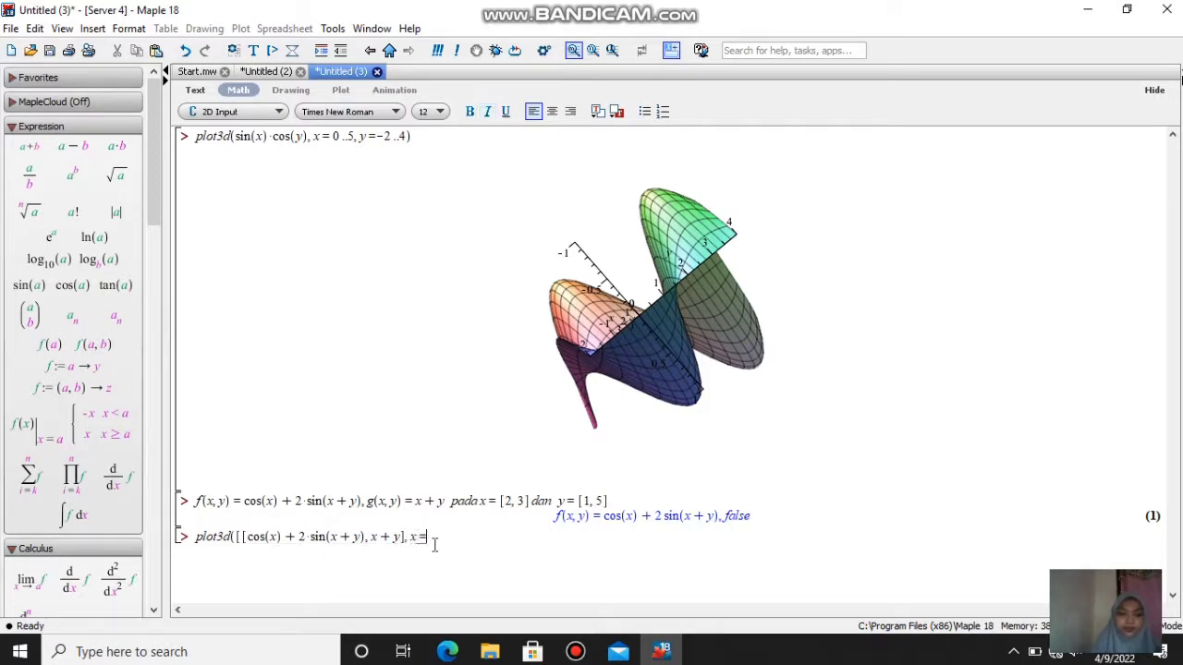
type("2..3")
type(", y = ")
type("1..5)]")
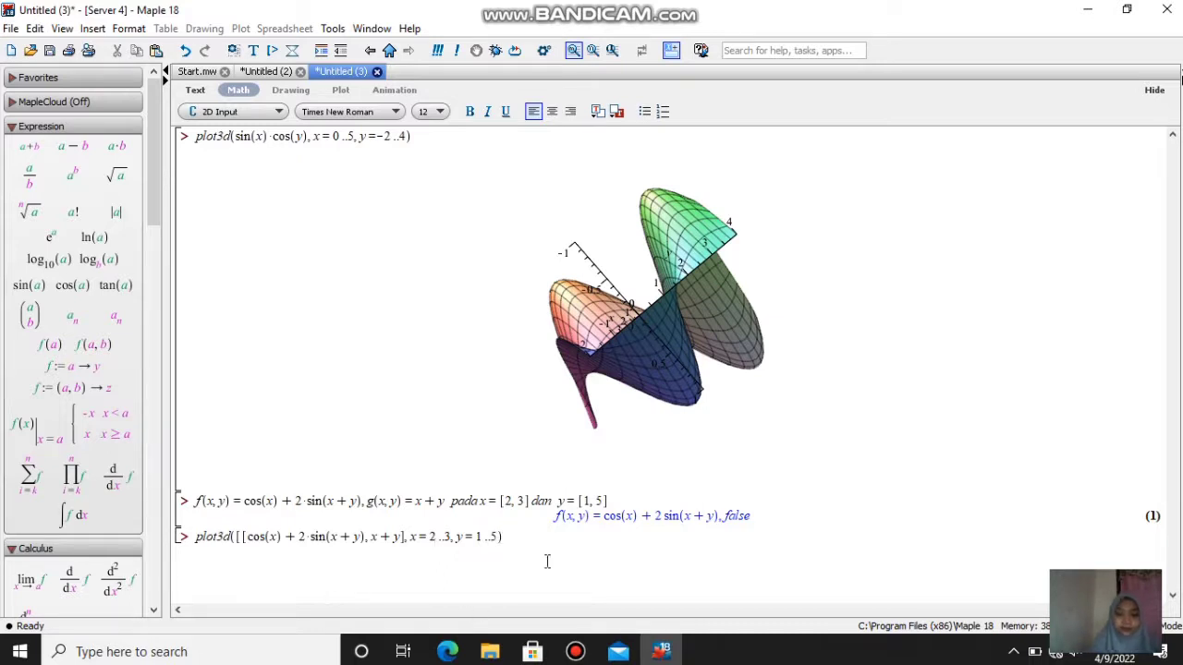
key("Return")
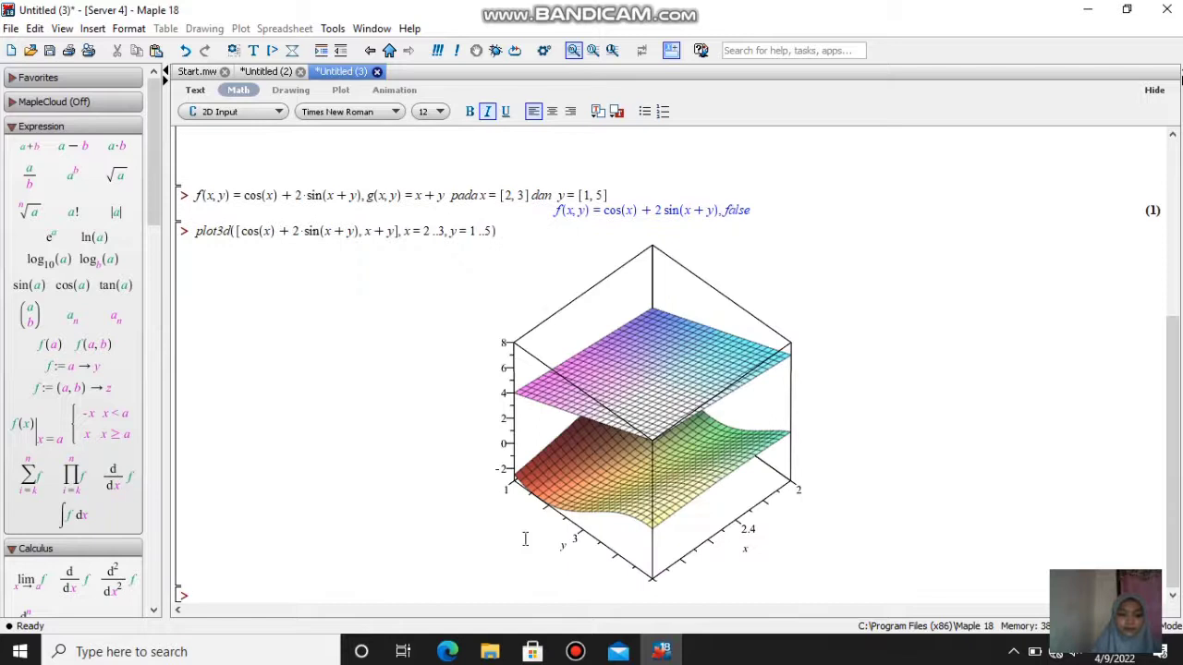